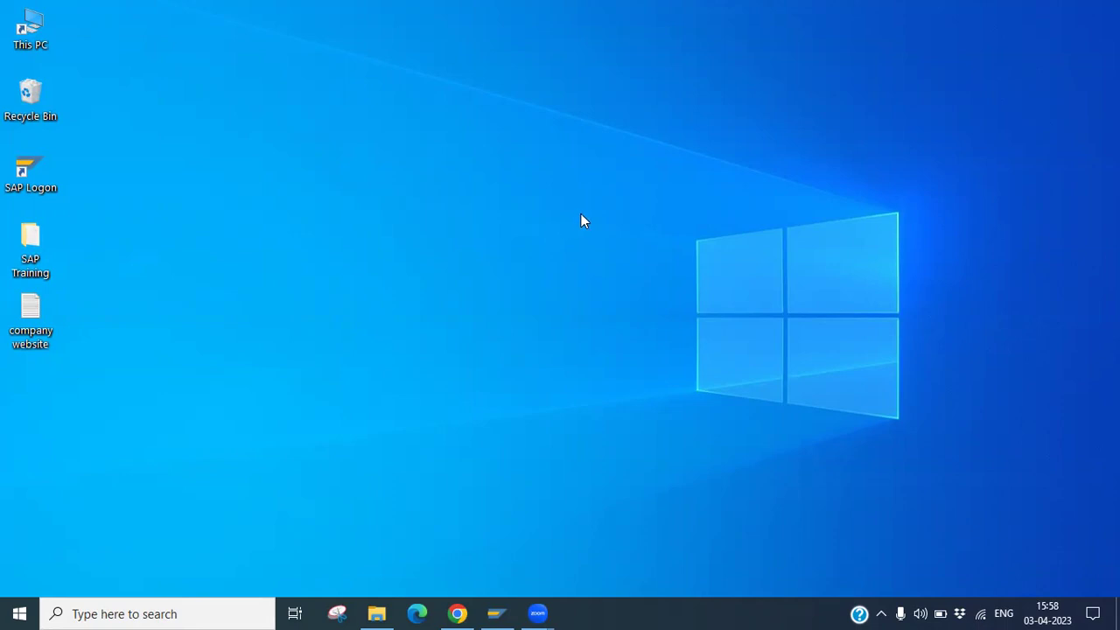
Open the ECC system's logon screen from the SAP Logon 750 pad.
left_click(497, 613)
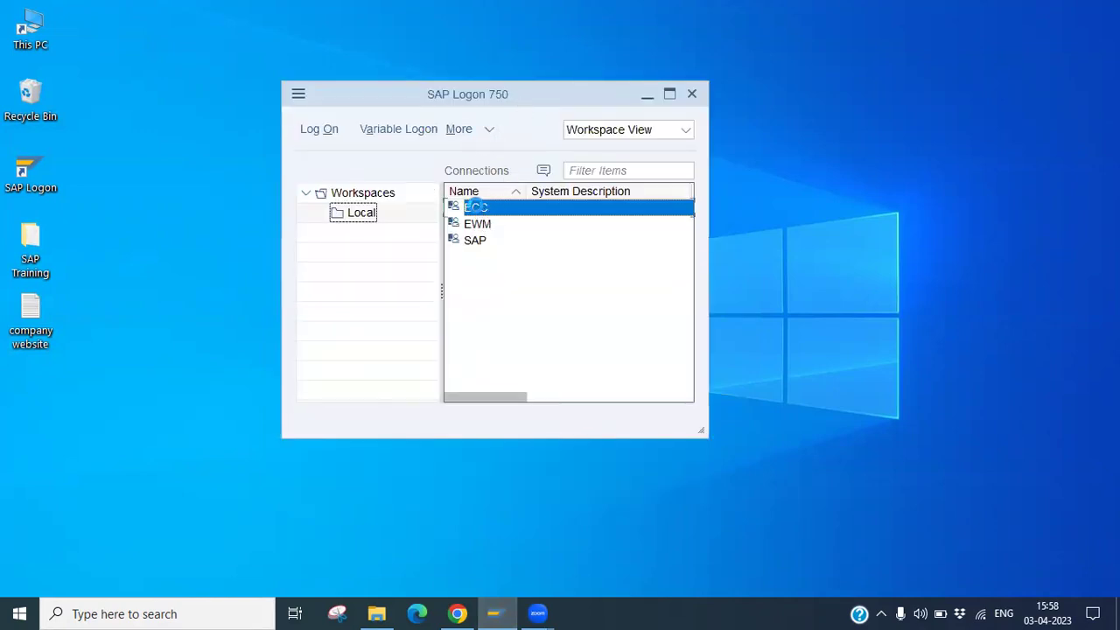
double_click(480, 207)
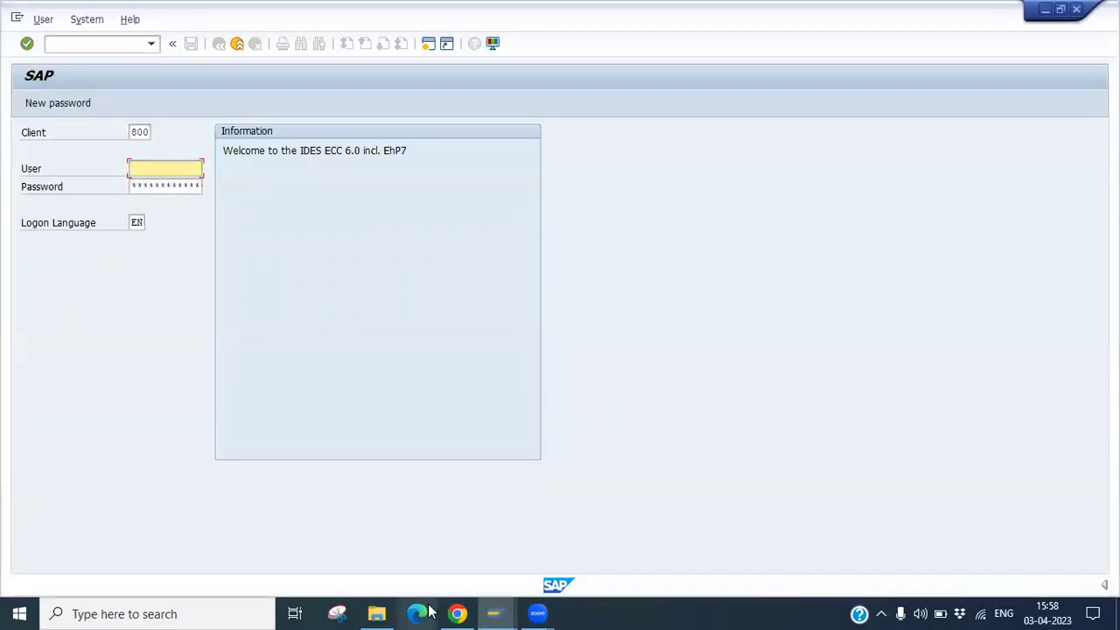
Copy the user name from the access e-mail into the SAP User field.
left_click(411, 508)
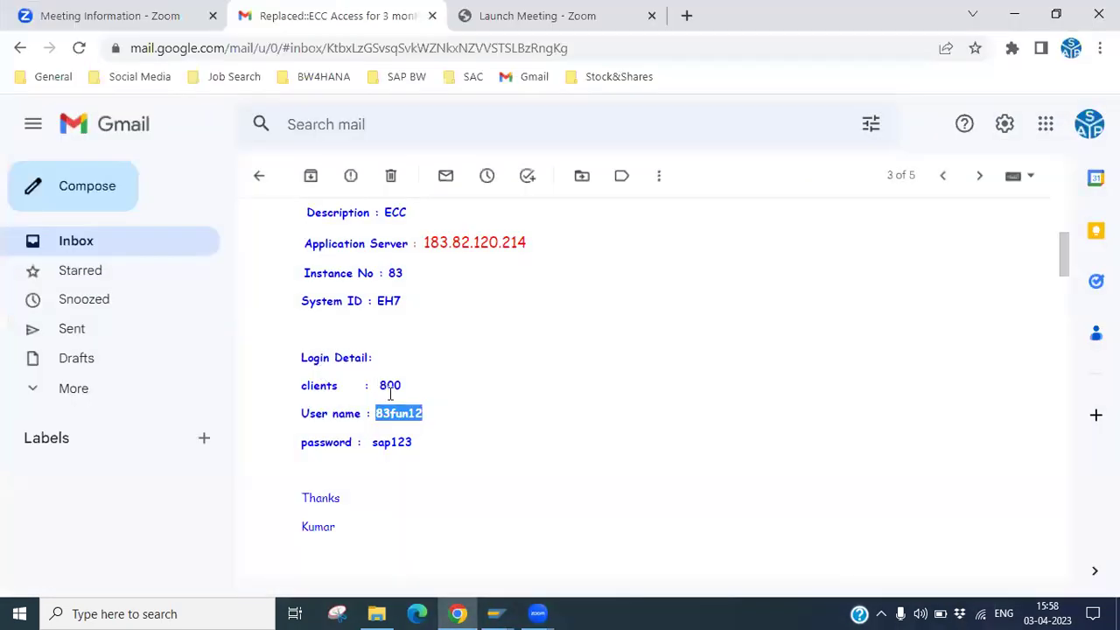
key("ctrl+c")
key("alt+Tab")
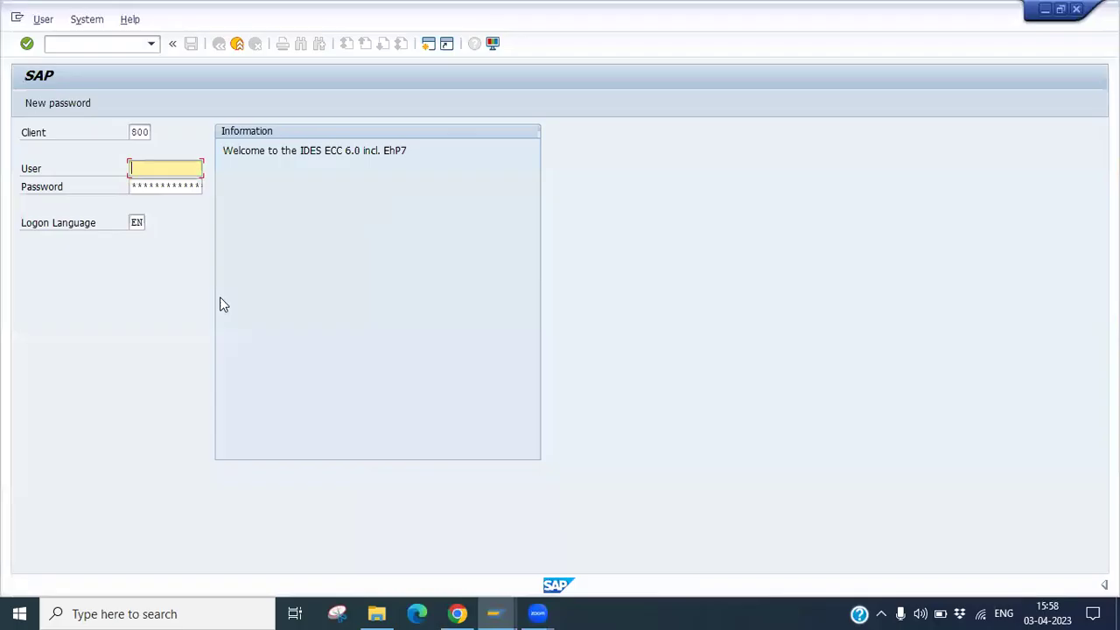
key("ctrl+v")
Paste the e-mailed password into the Password field and log on to ECC.
key("alt+Tab")
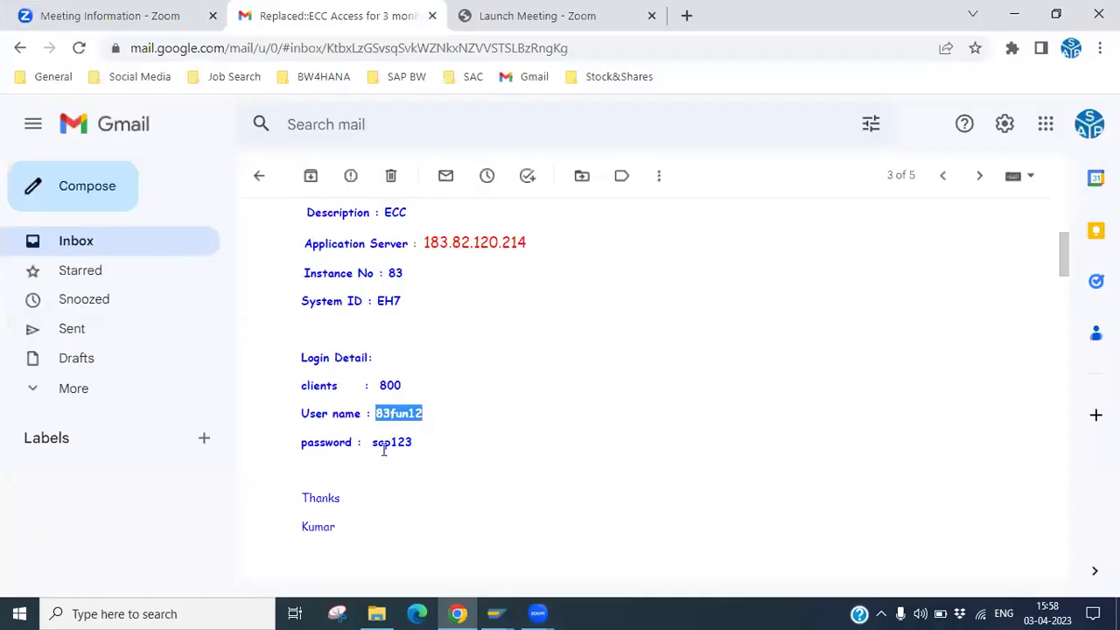
double_click(381, 442)
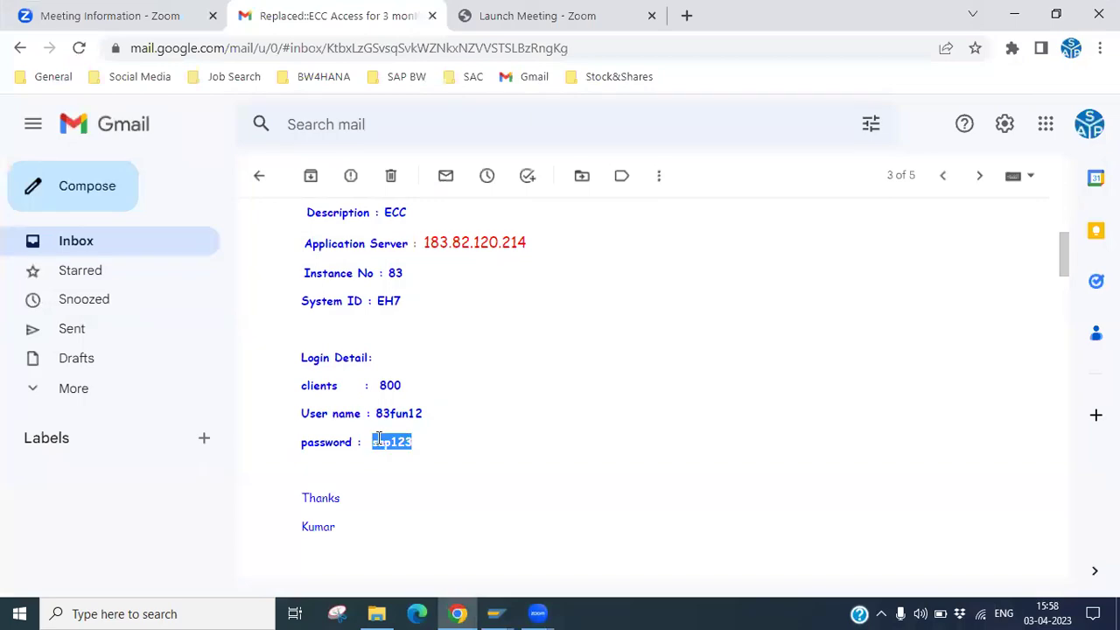
key("ctrl+c")
key("alt+Tab")
left_click(159, 189)
key("ctrl+v")
key("Return")
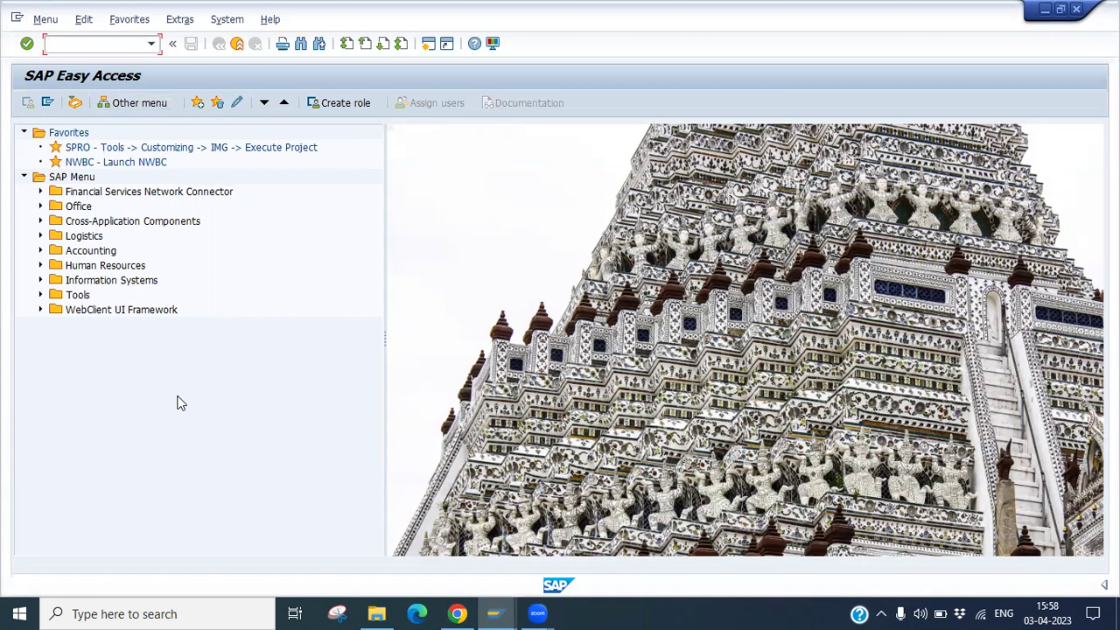
Run SU01, display user RAM5's details, and return to the start screen.
type("su01")
key("Return")
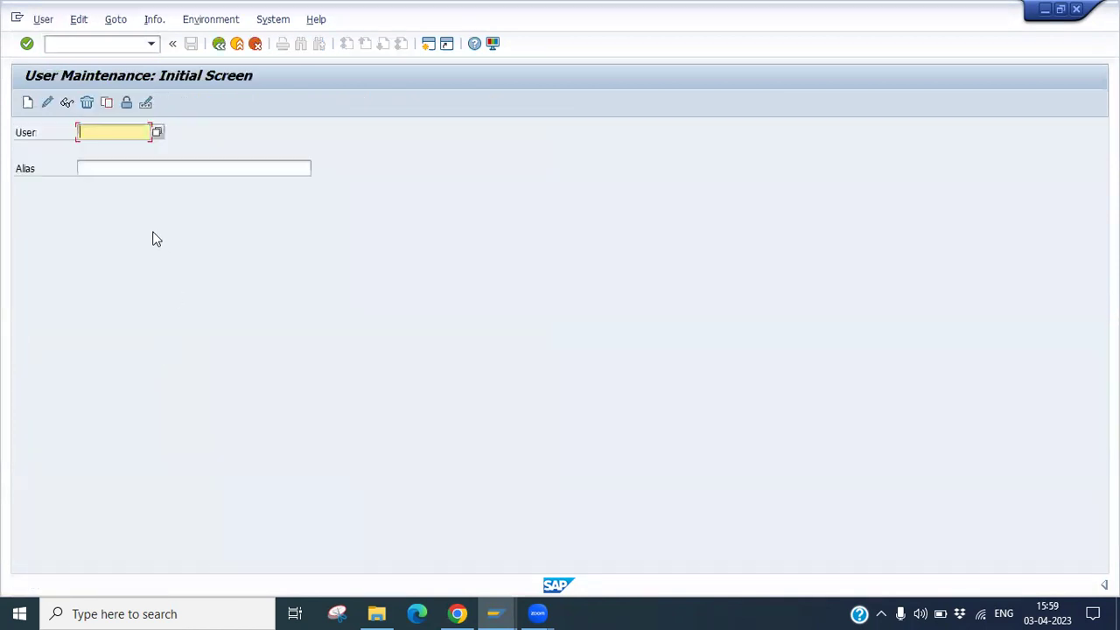
type("ra")
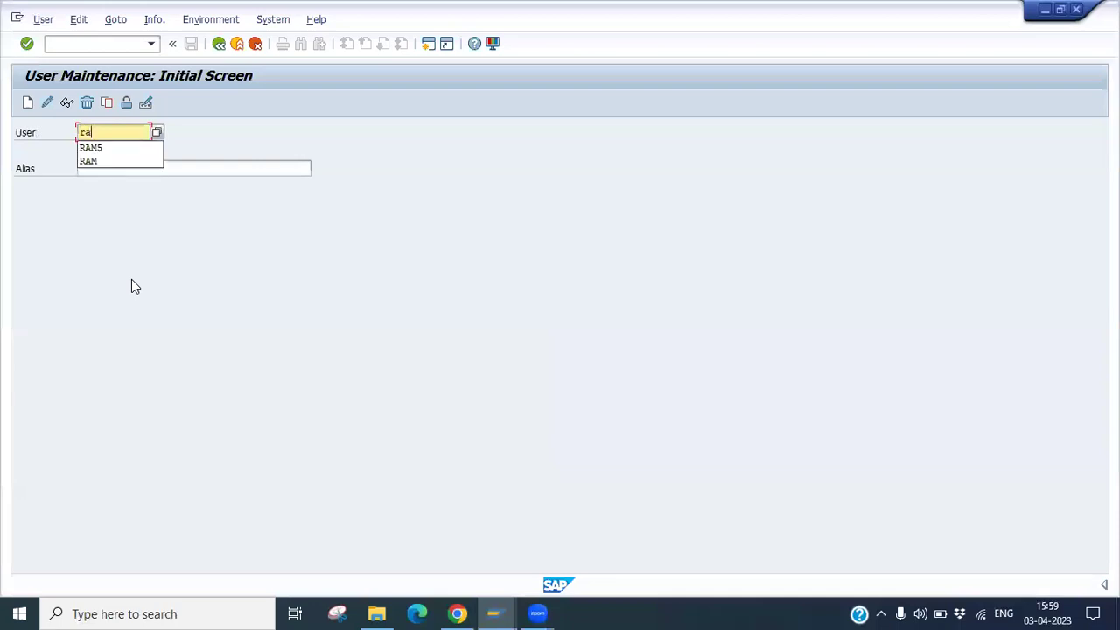
type("m5")
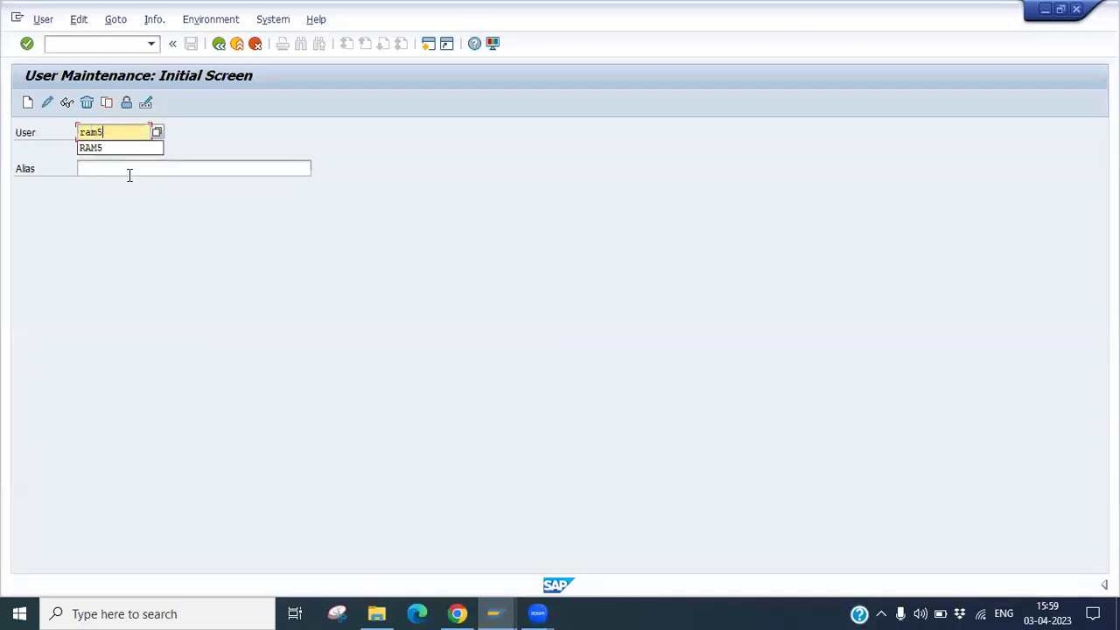
left_click(100, 149)
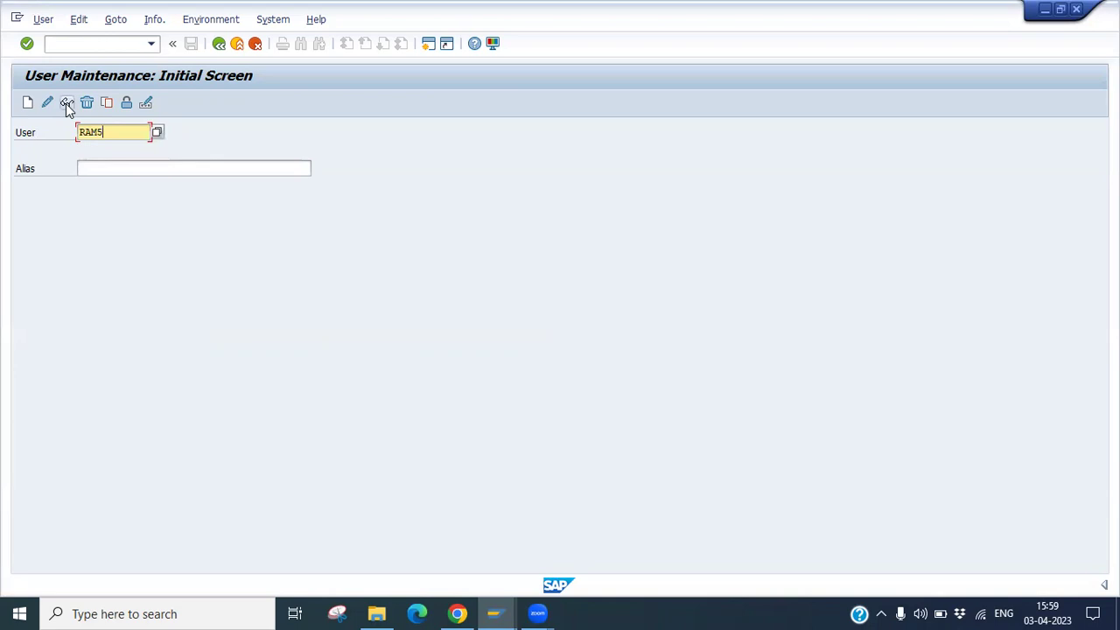
left_click(66, 103)
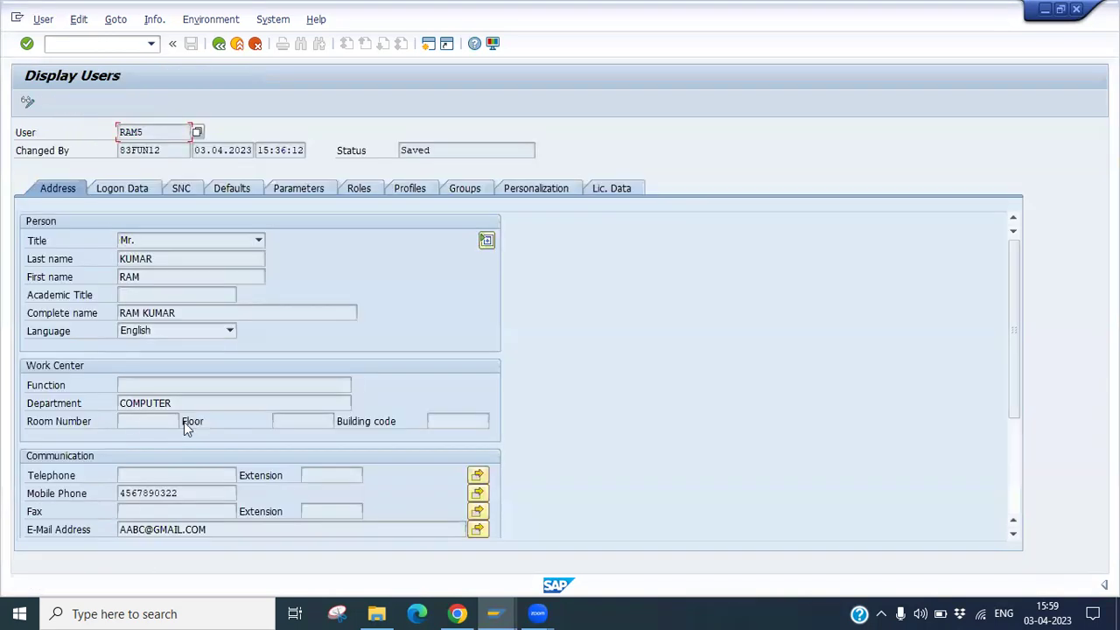
left_click_drag(151, 133, 112, 133)
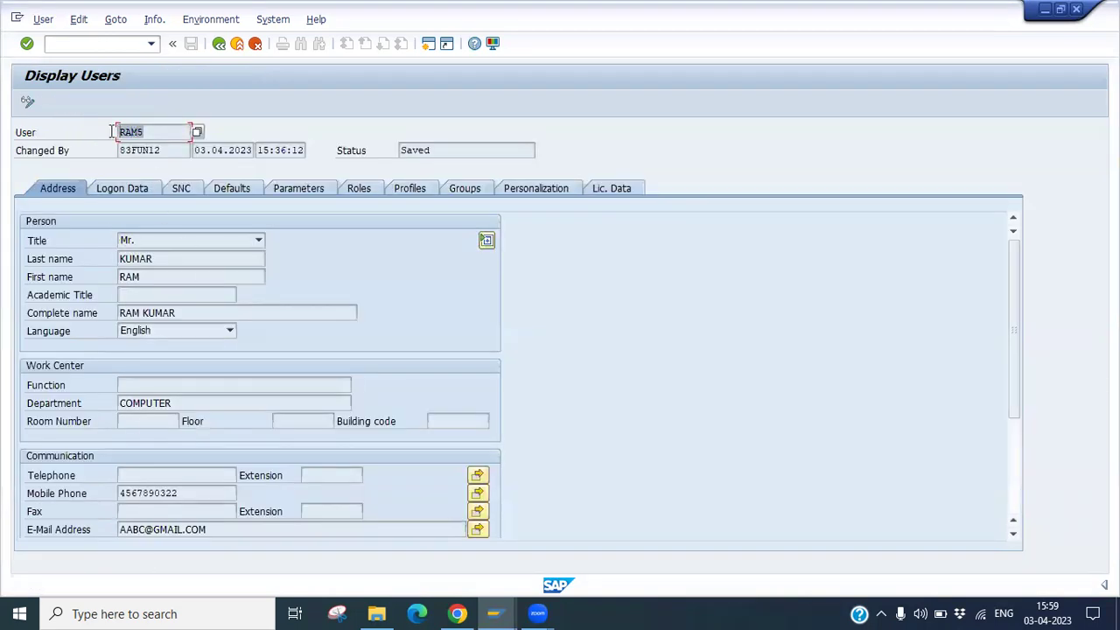
left_click(219, 43)
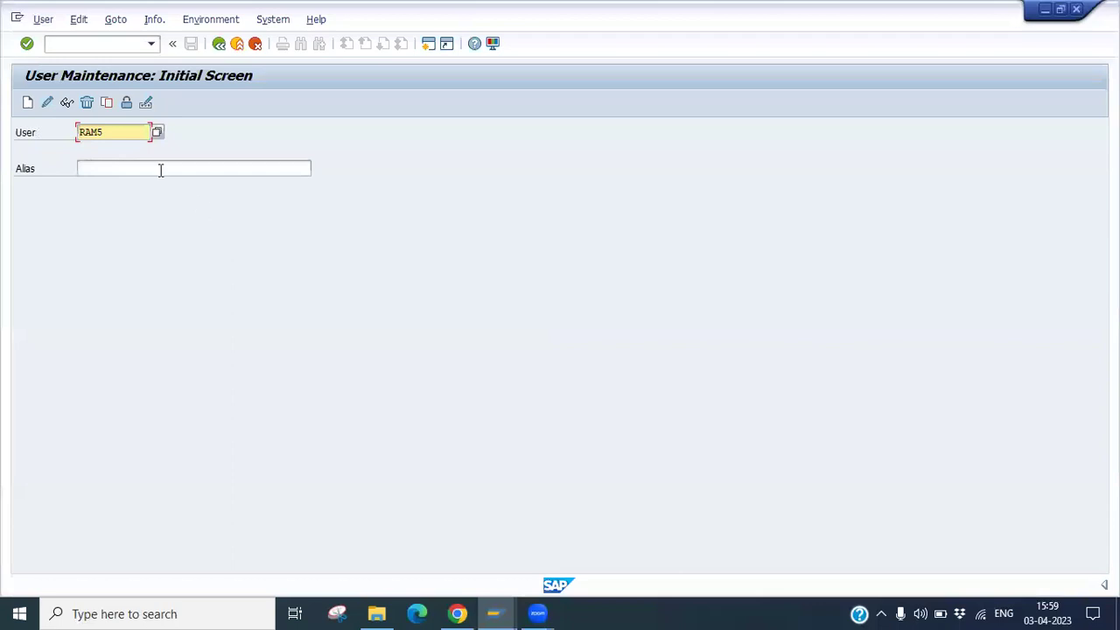
Check RAM5's lock status and unlock it, finding it not locked.
double_click(108, 132)
left_click(128, 115)
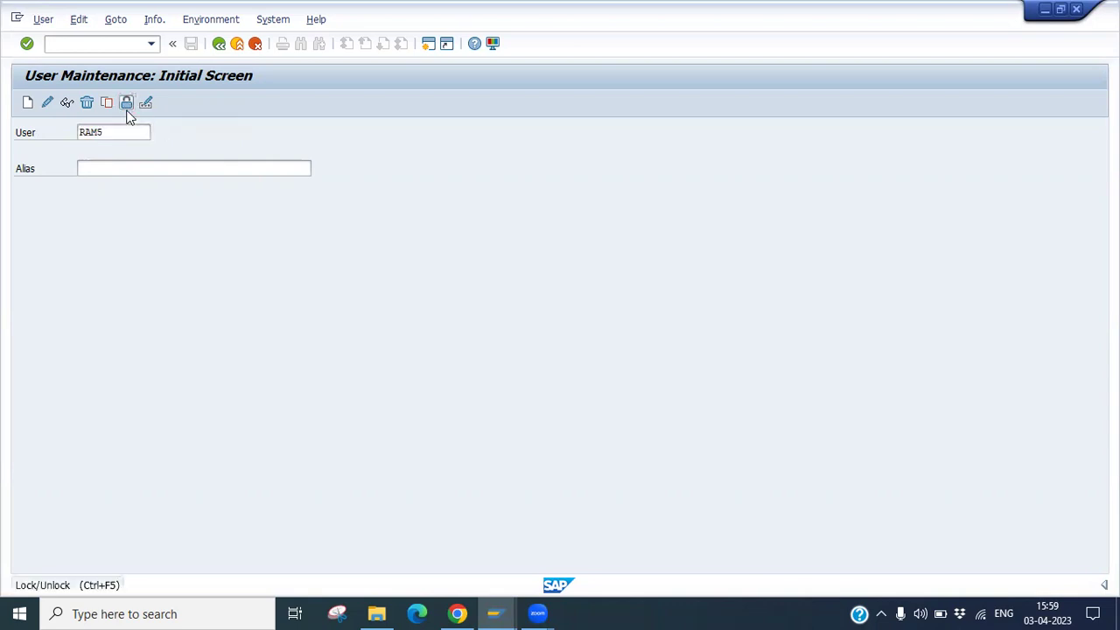
left_click_drag(296, 298, 303, 254)
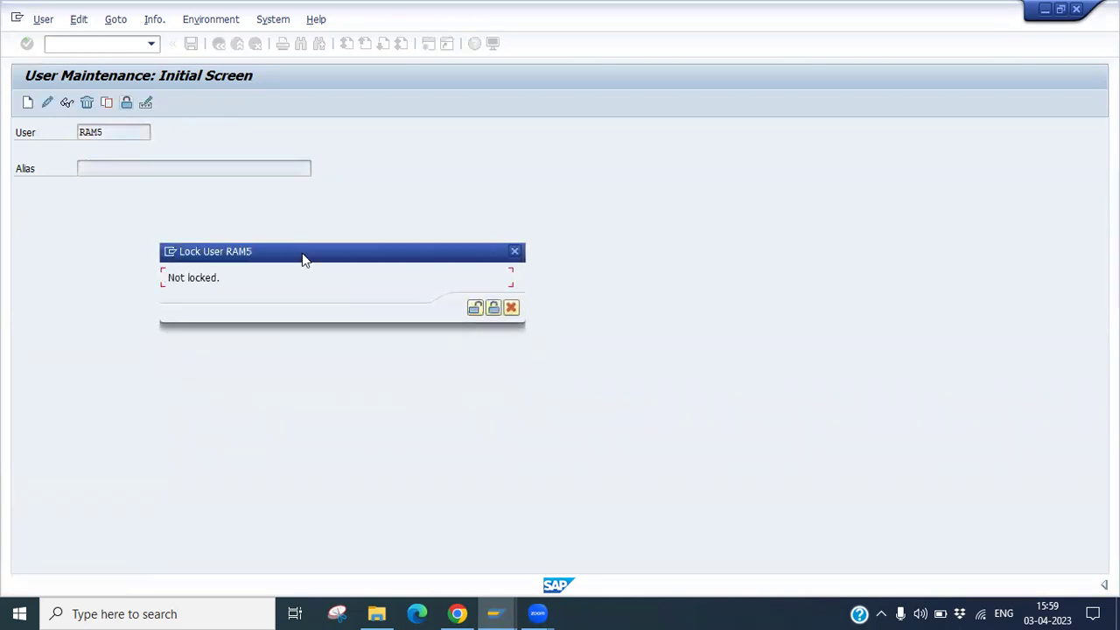
left_click(474, 309)
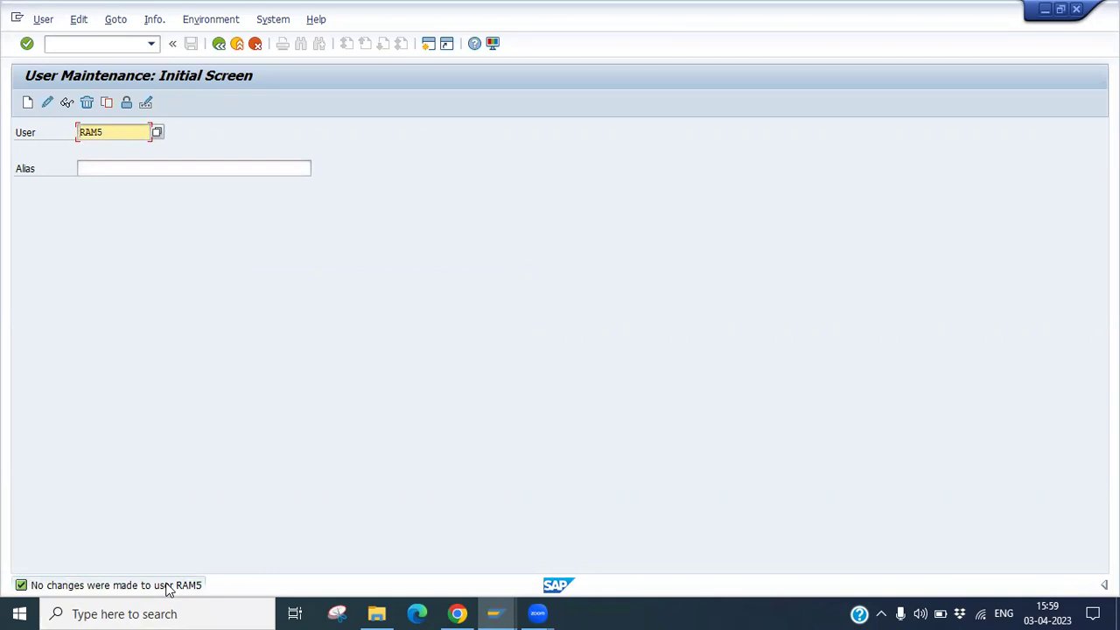
Log on to ECC as RAM5 in a second session, then log off.
left_click(494, 614)
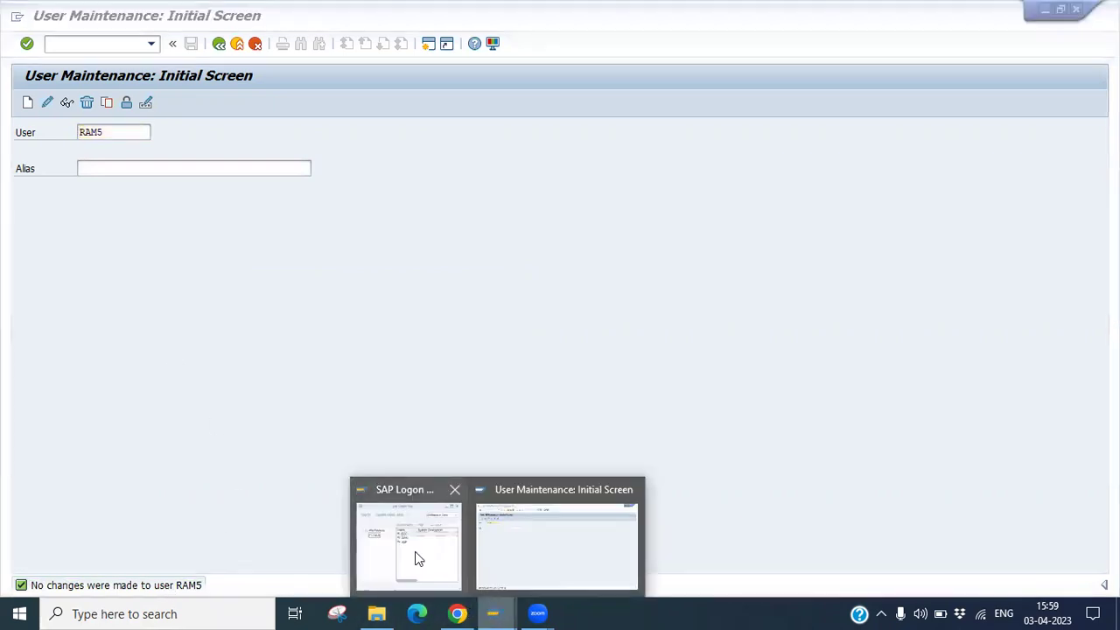
left_click(420, 555)
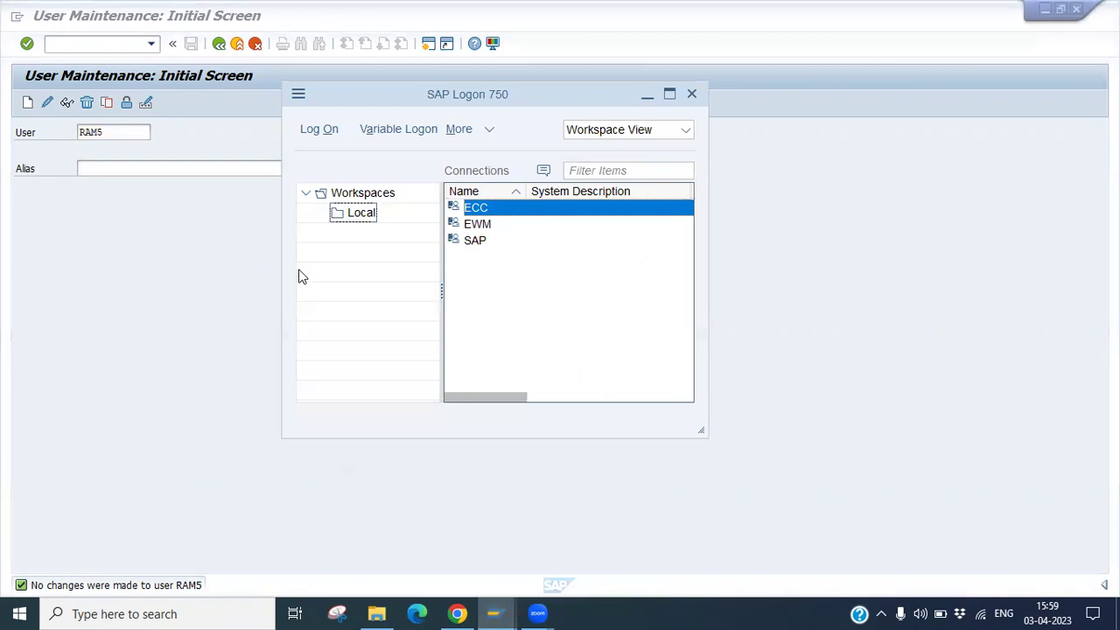
key("Return")
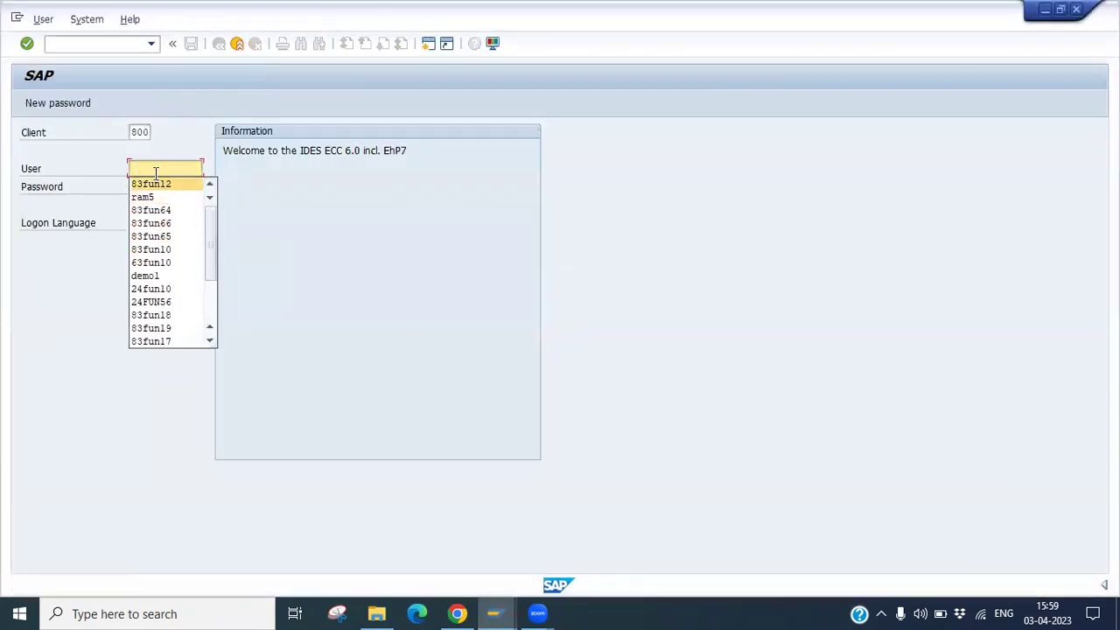
left_click(143, 197)
left_click(149, 192)
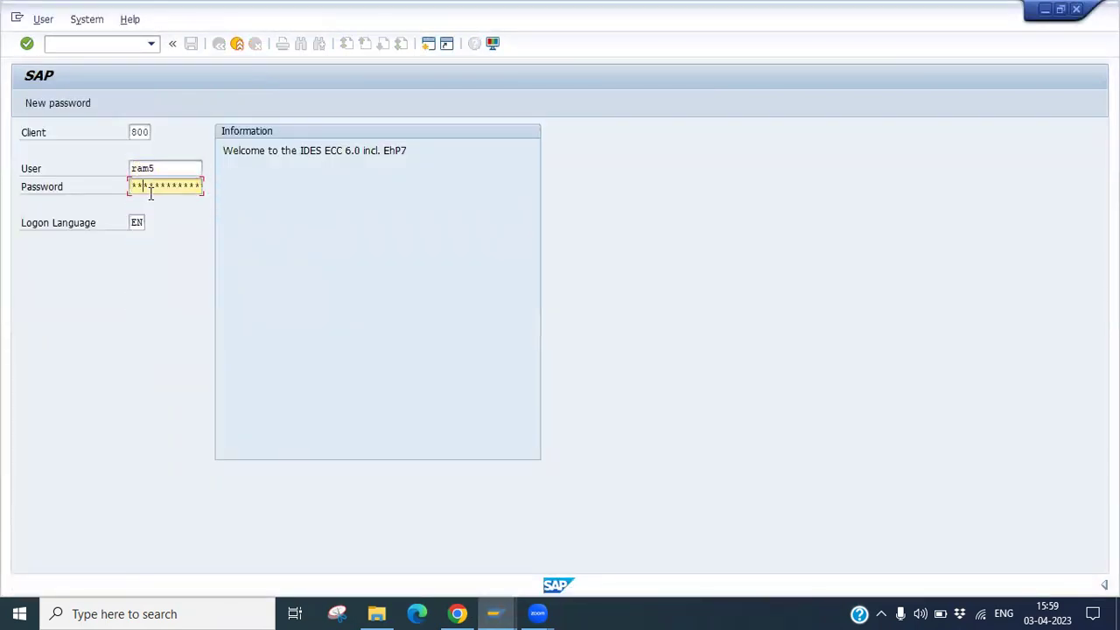
key("Return")
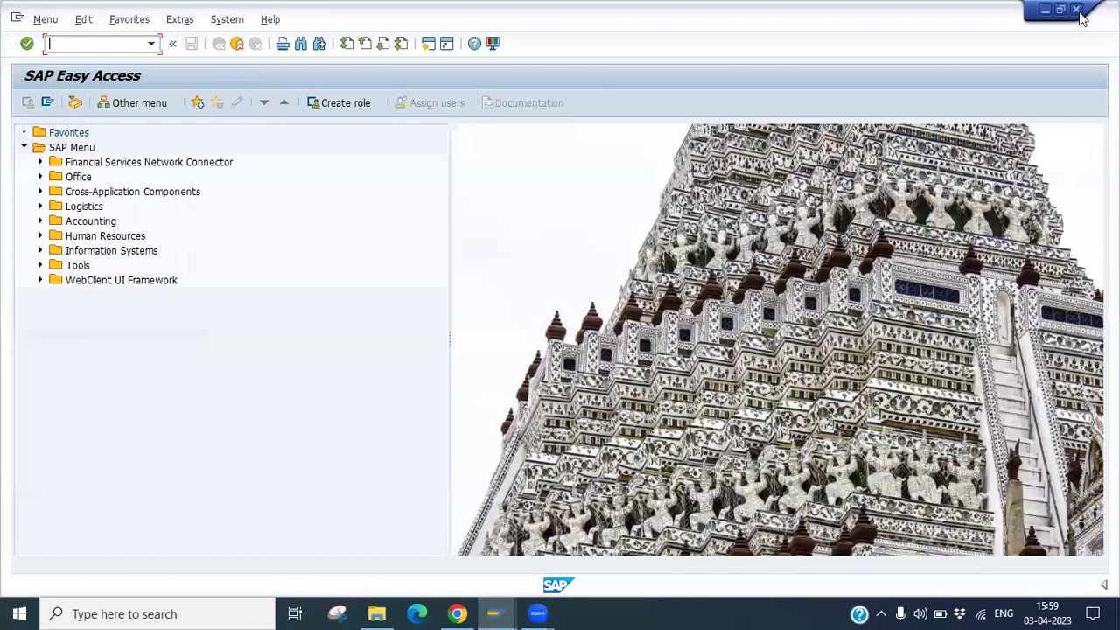
left_click(1077, 8)
left_click(166, 303)
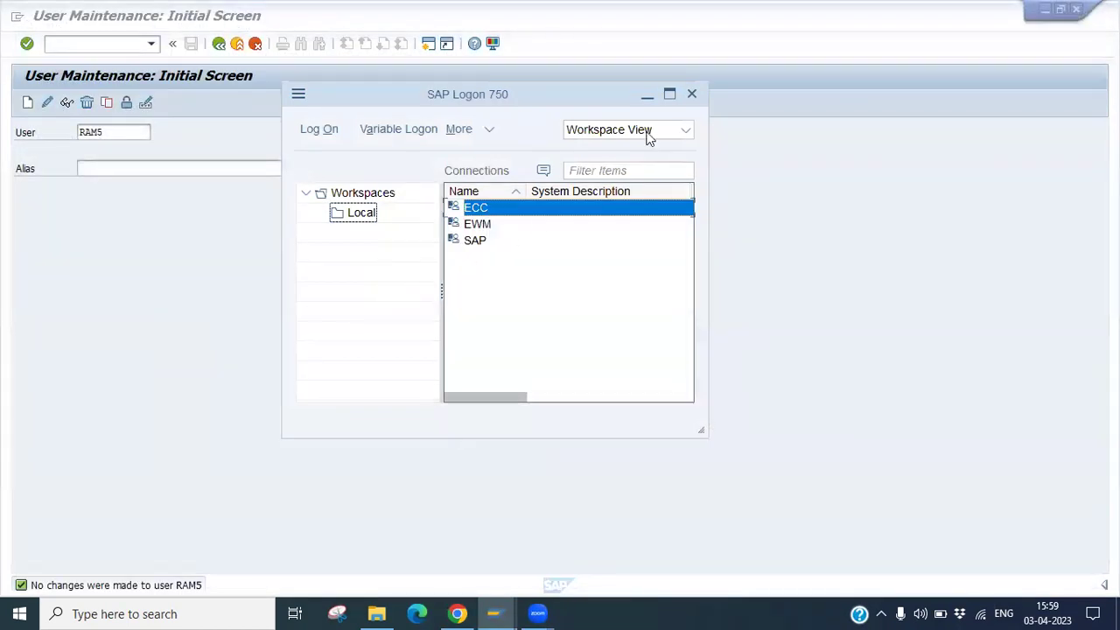
Leave user maintenance for the main menu and bring back the SAP Logon pad.
left_click(647, 94)
mouse_move(493, 614)
left_click(531, 560)
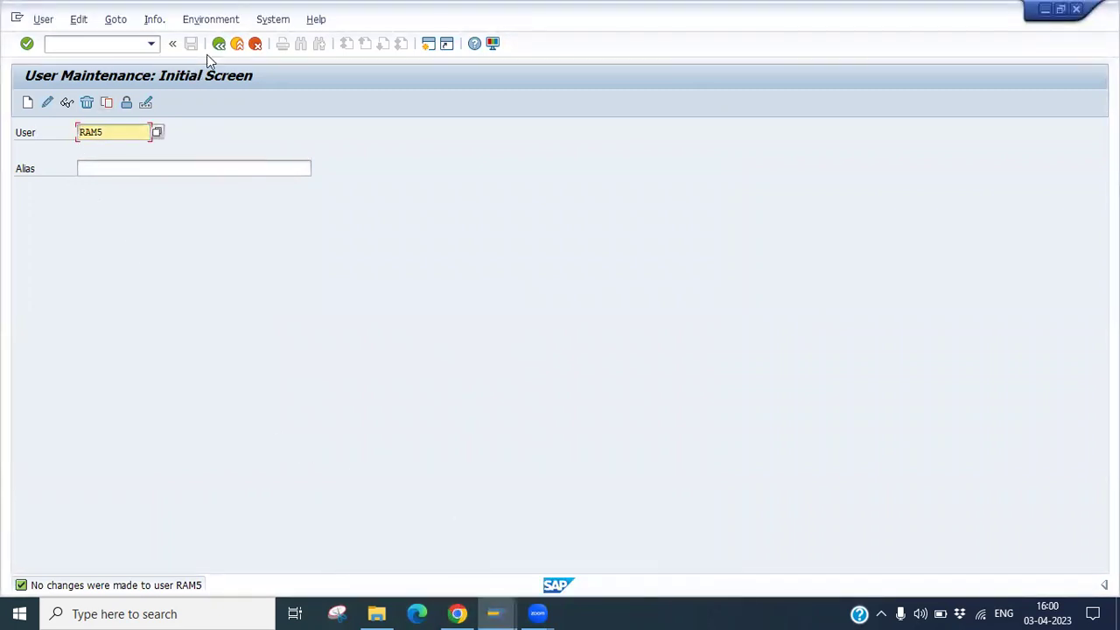
left_click(238, 45)
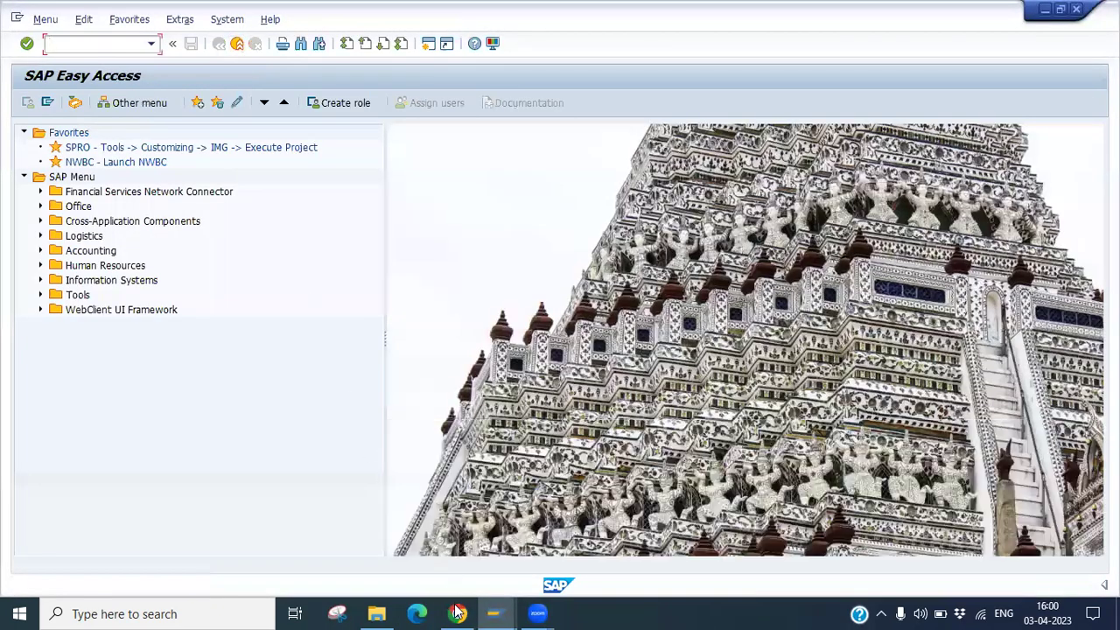
mouse_move(491, 613)
left_click(422, 565)
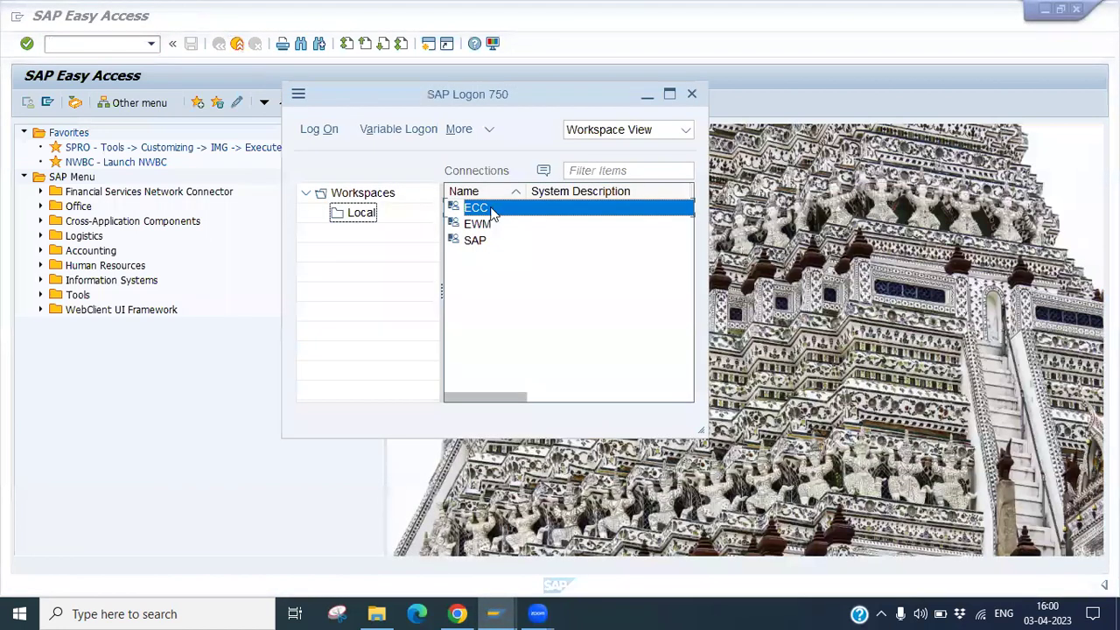
Attempt the RAM5 logon three times with wrong passwords.
key("Return")
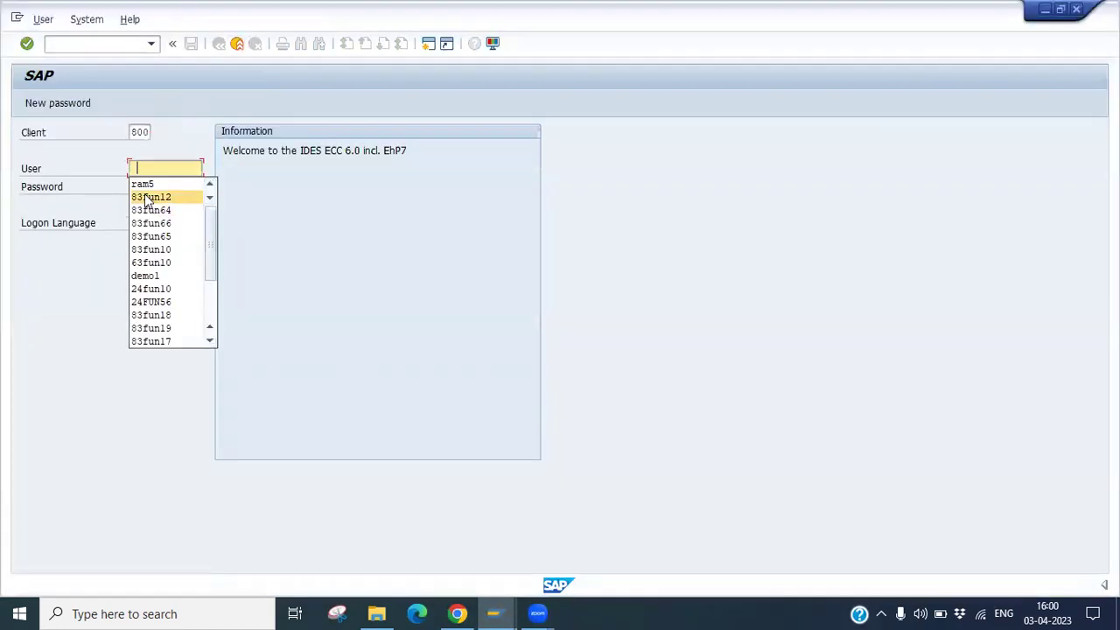
left_click(143, 184)
left_click(143, 185)
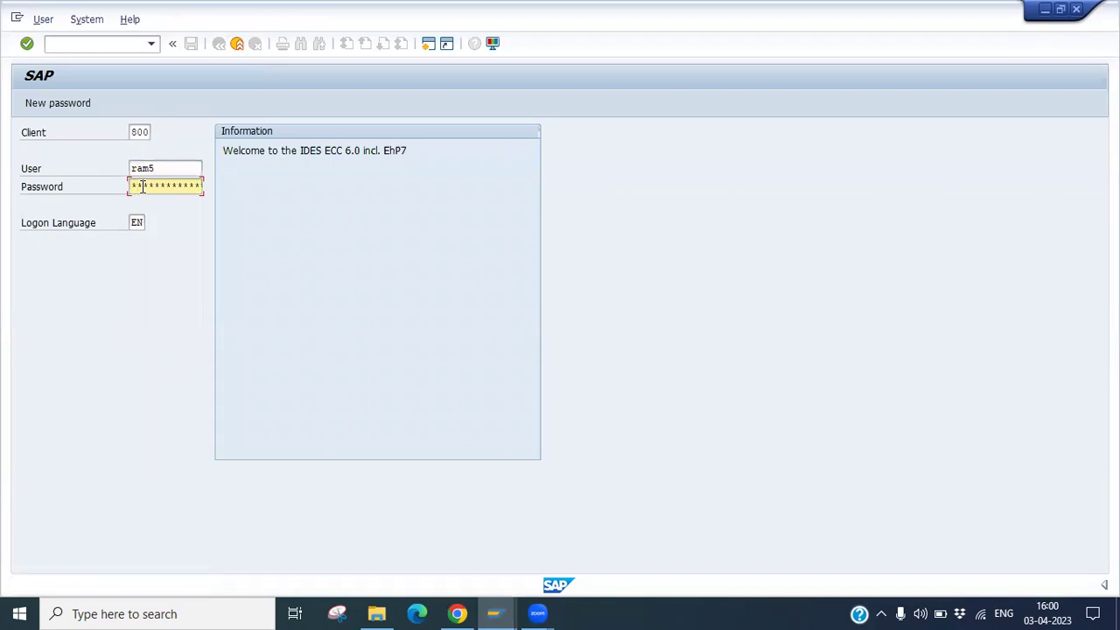
key("Return")
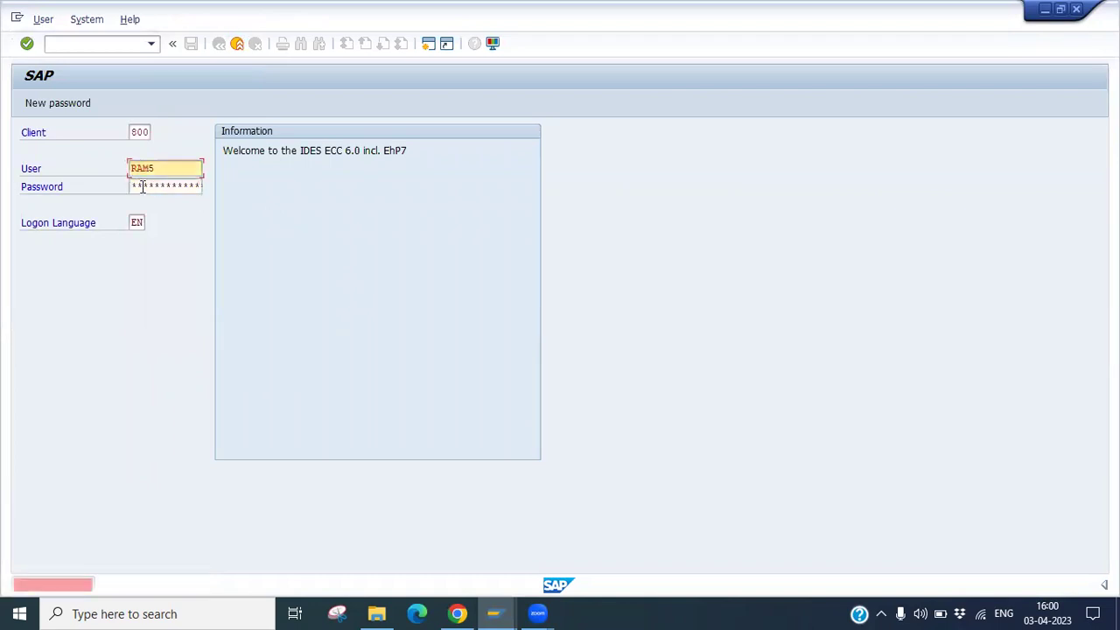
left_click(171, 188)
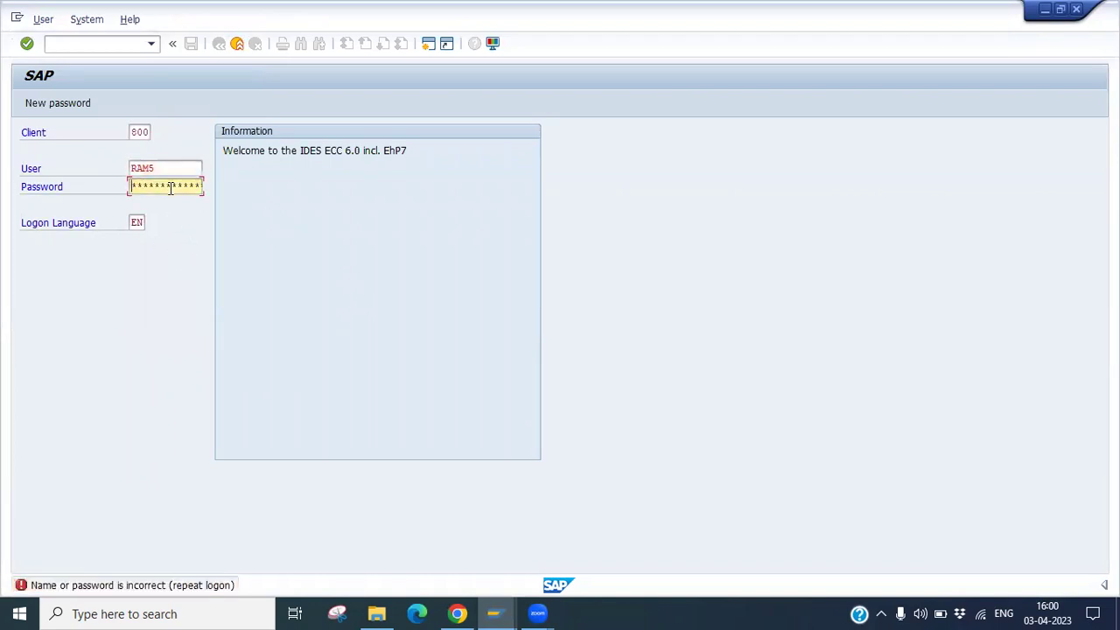
key("Return")
left_click(170, 187)
key("Return")
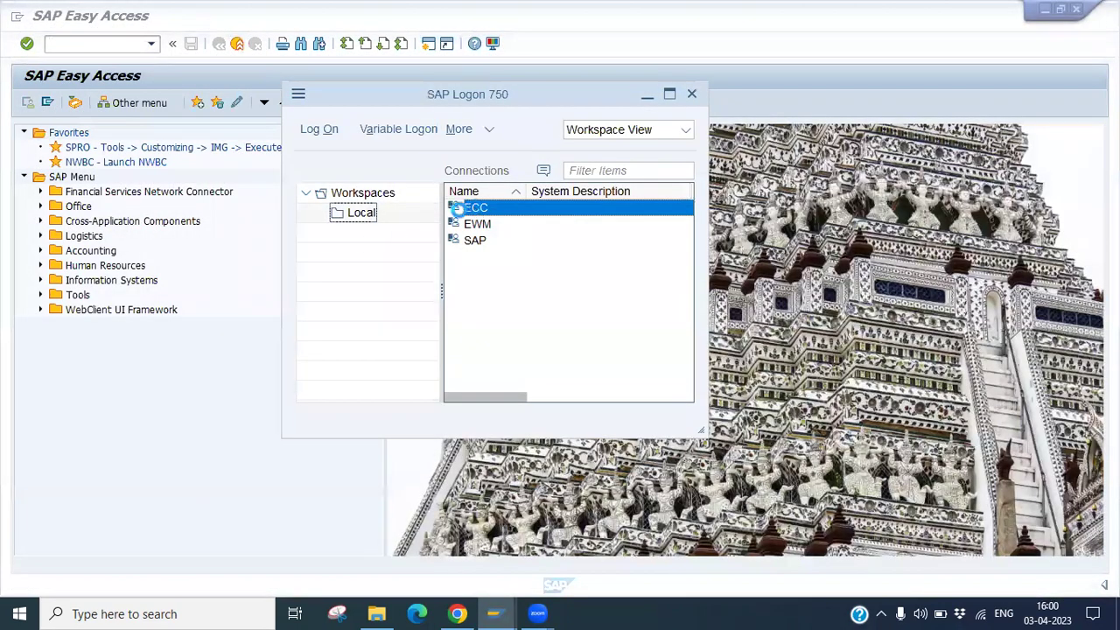
Reopen the ECC logon and fail RAM5 logons until too many failed attempts block it.
double_click(455, 208)
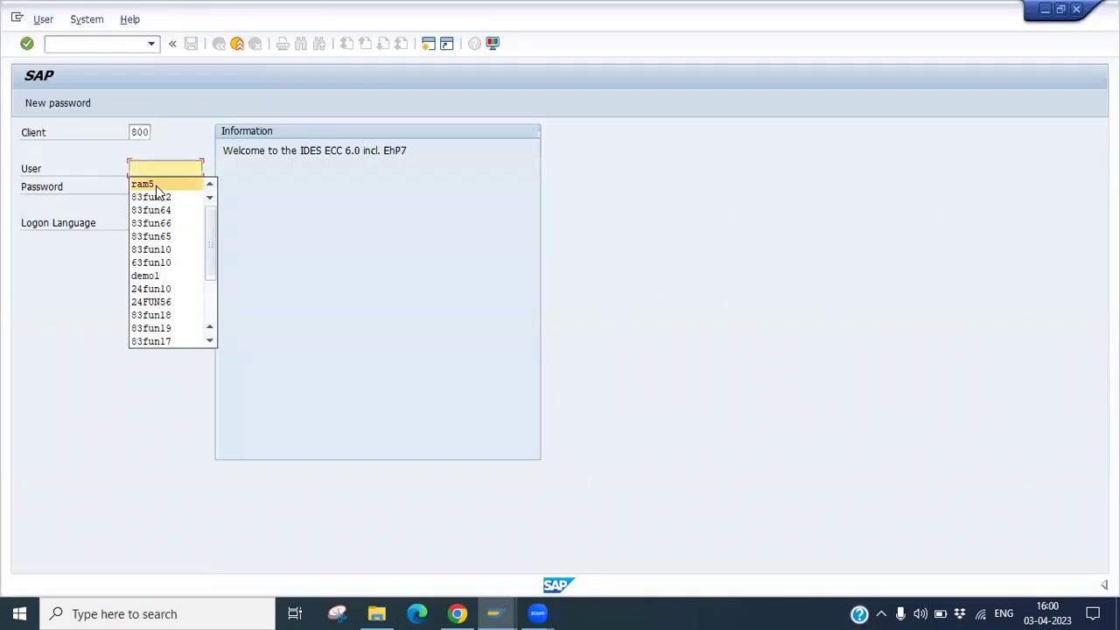
left_click(156, 185)
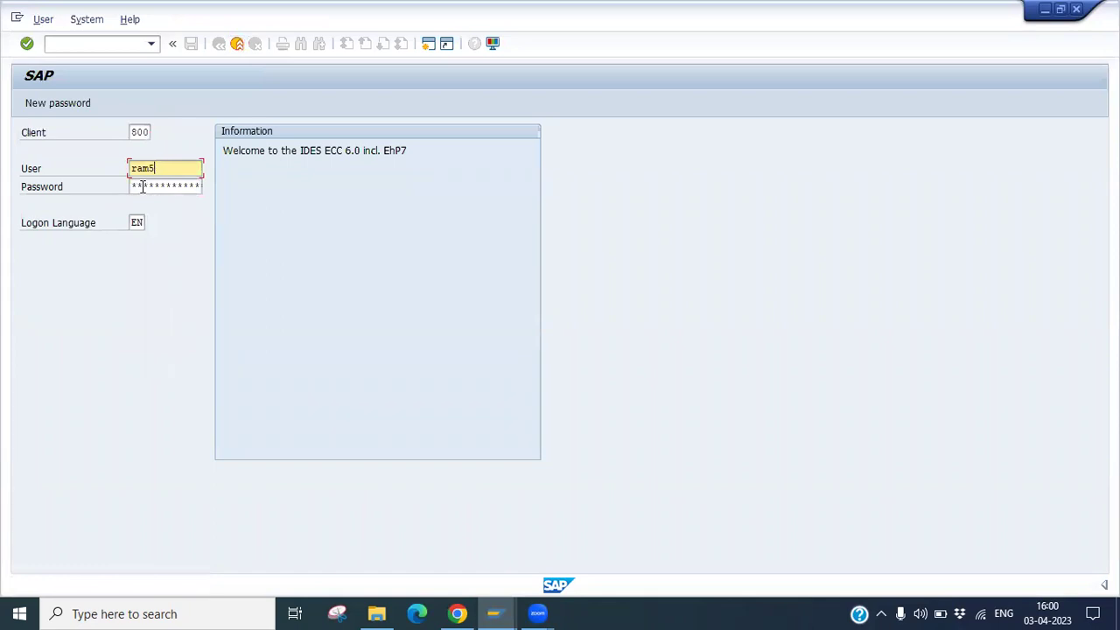
left_click(142, 186)
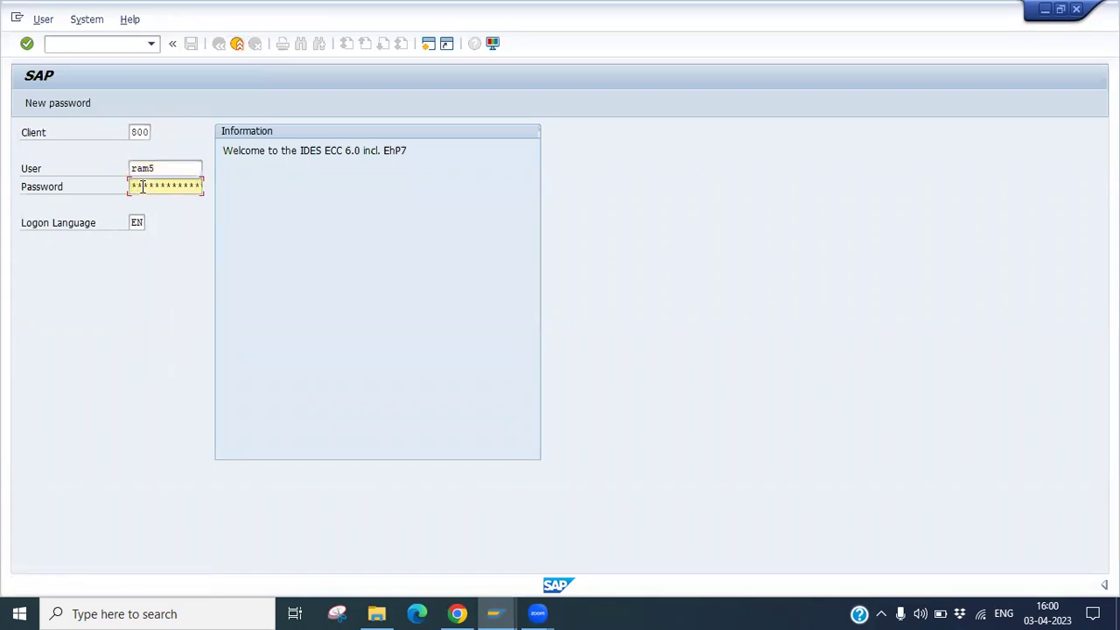
key("Return")
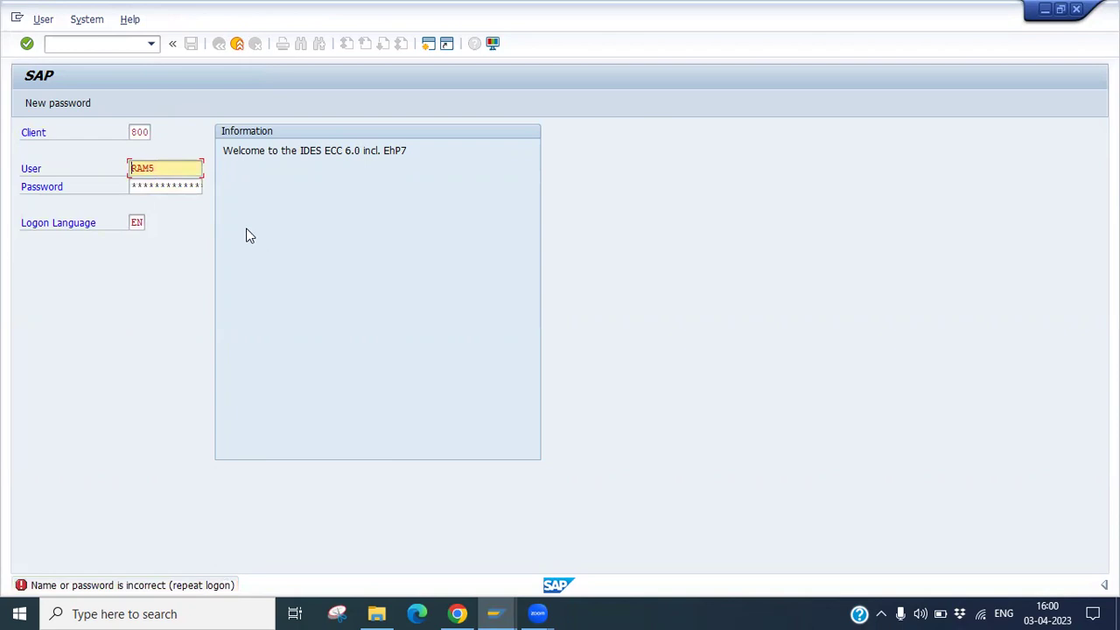
left_click(161, 186)
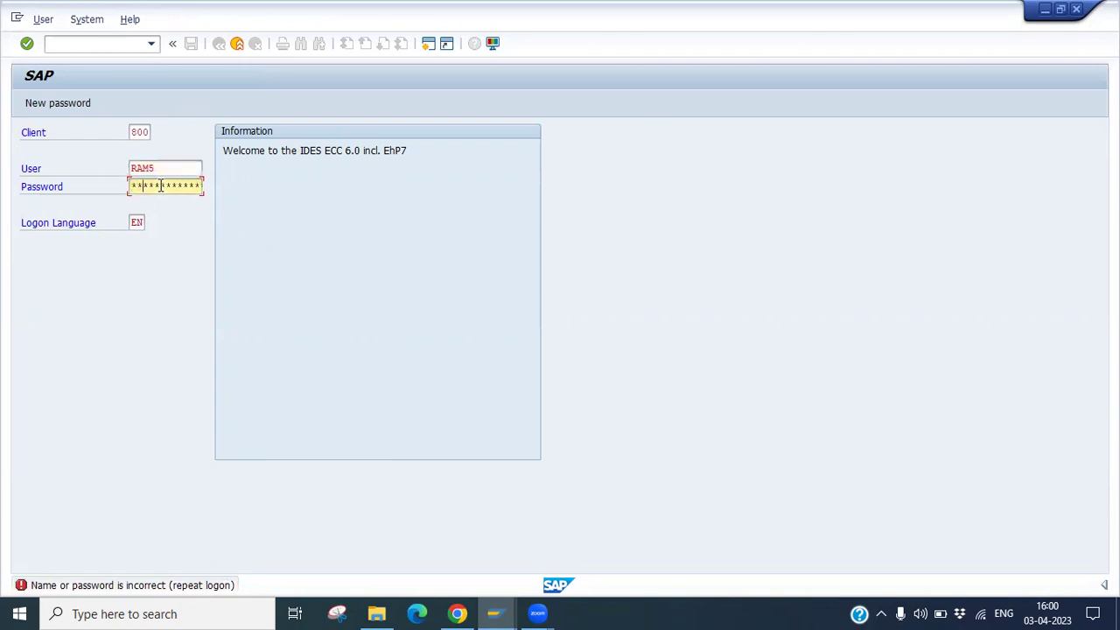
key("Return")
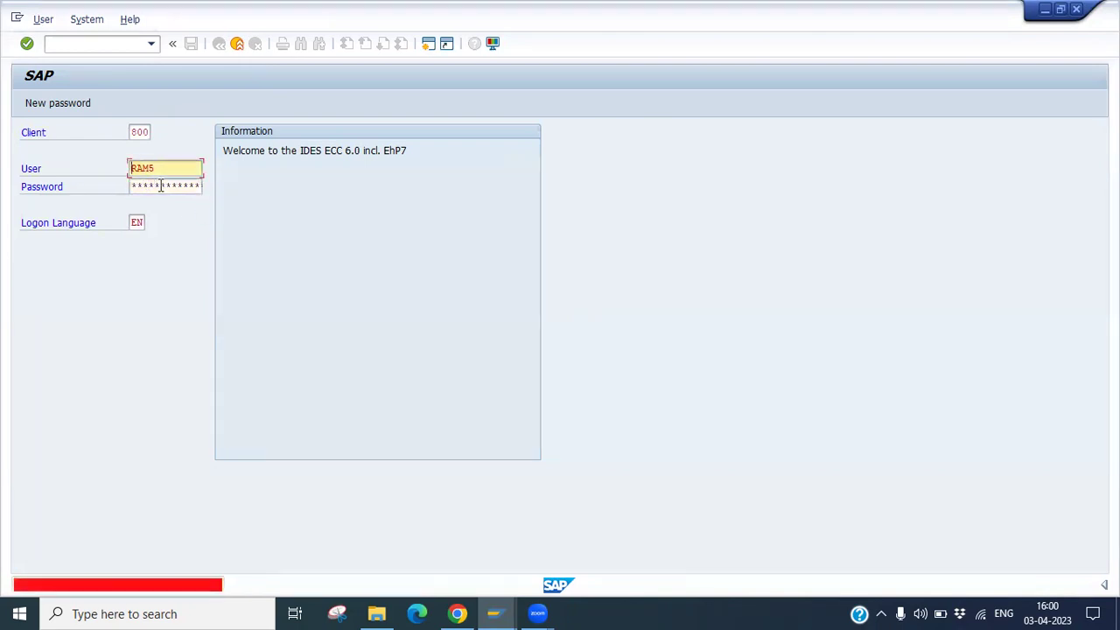
left_click(161, 186)
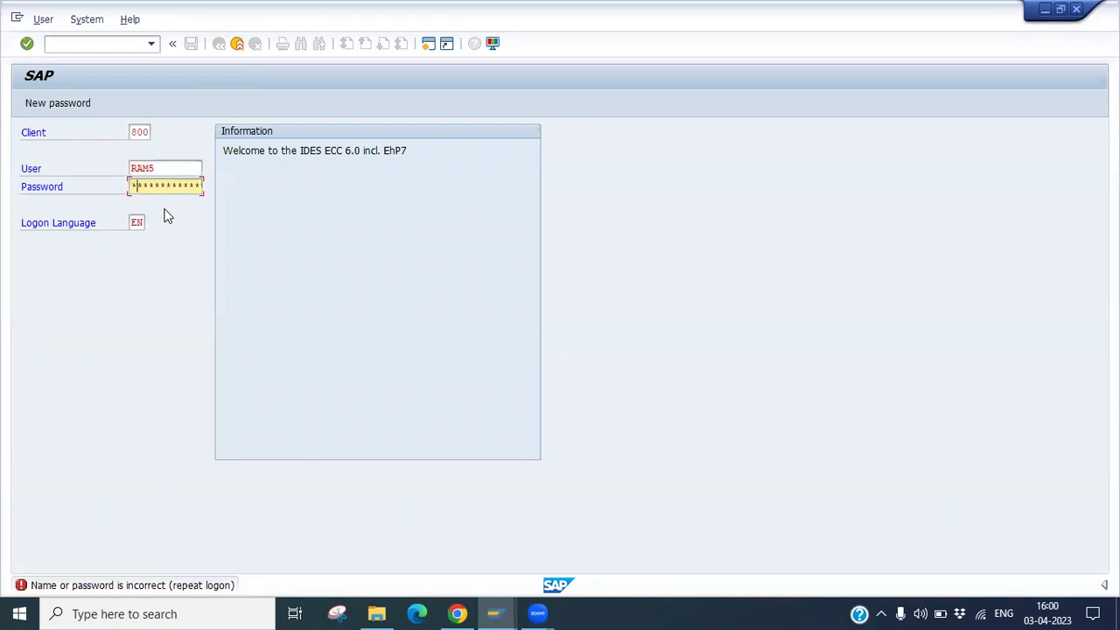
key("Return")
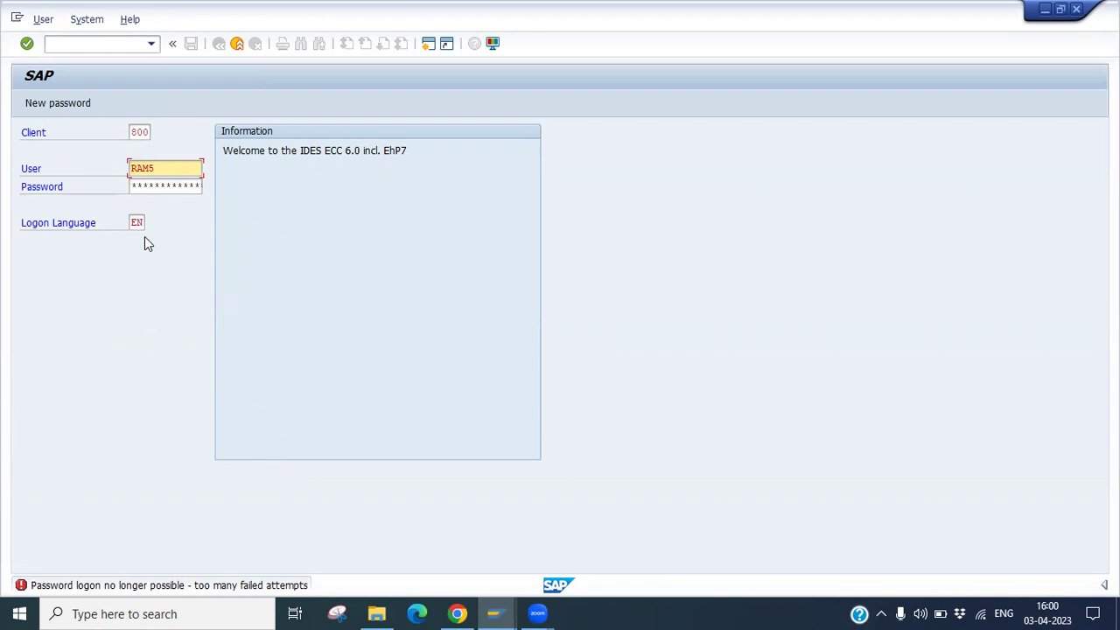
left_click(495, 613)
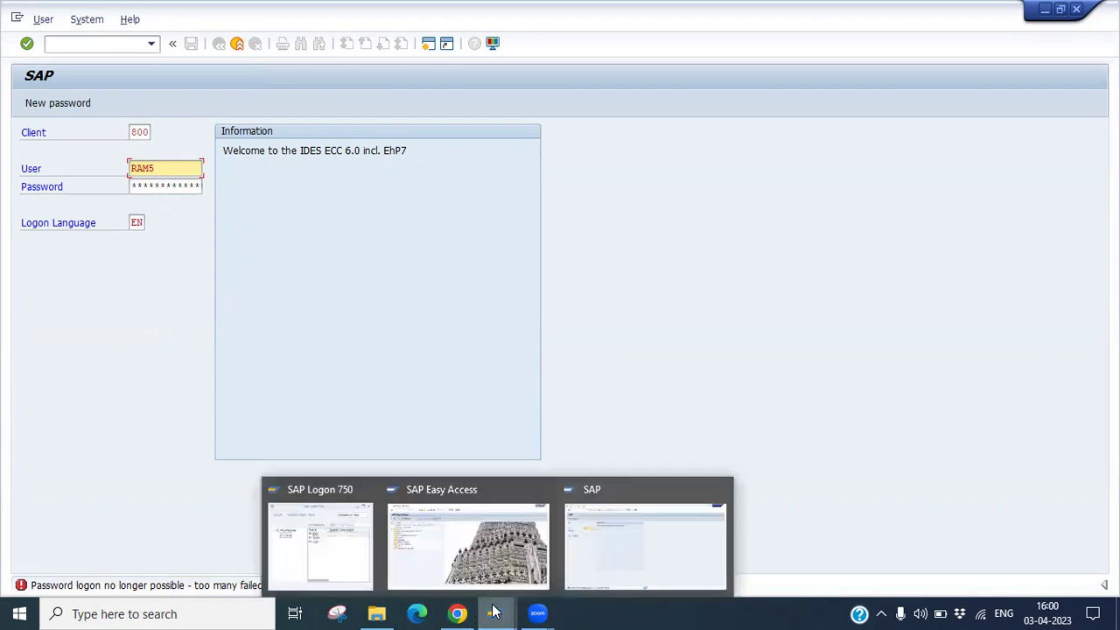
Run SU01 for RAM5 and unlock it after its failed-logon lock.
left_click(446, 569)
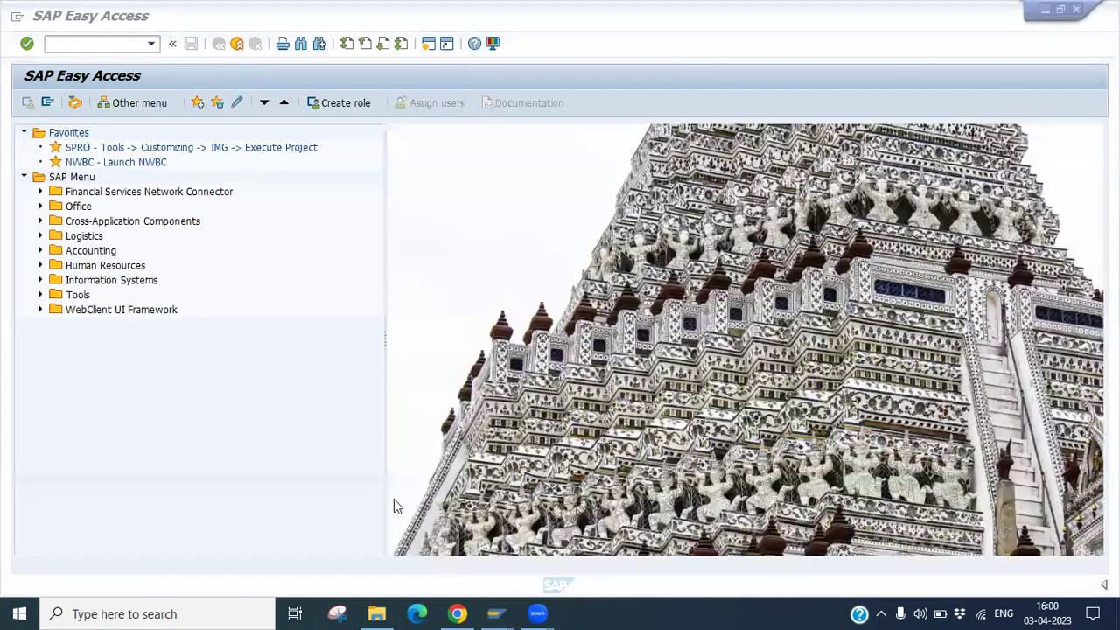
left_click(171, 326)
type("su01")
key("Return")
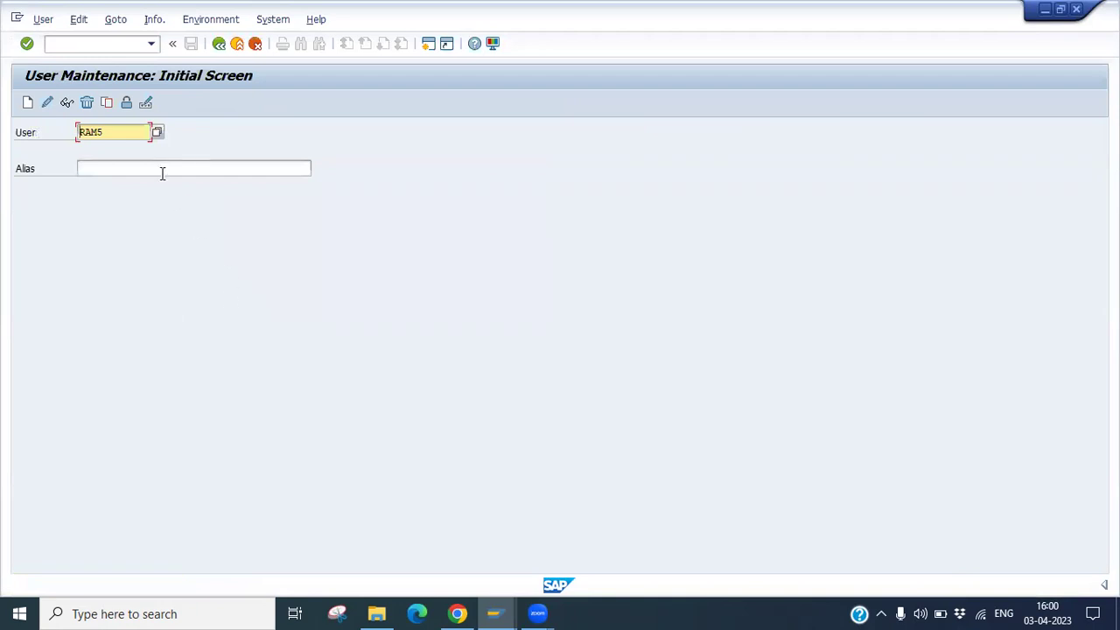
double_click(103, 133)
left_click(126, 104)
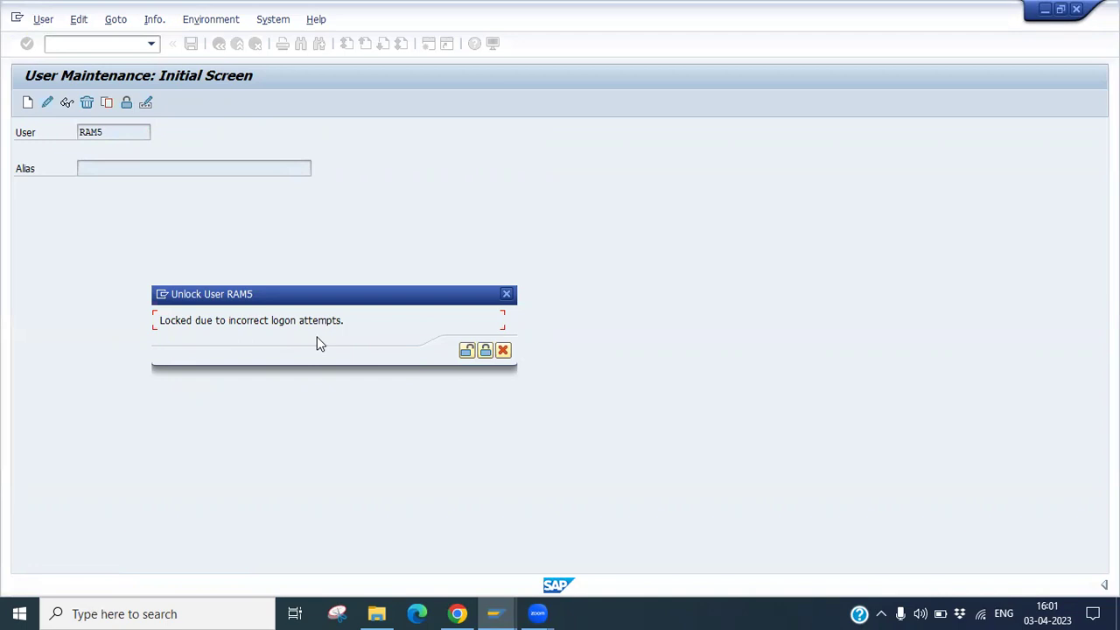
left_click(466, 352)
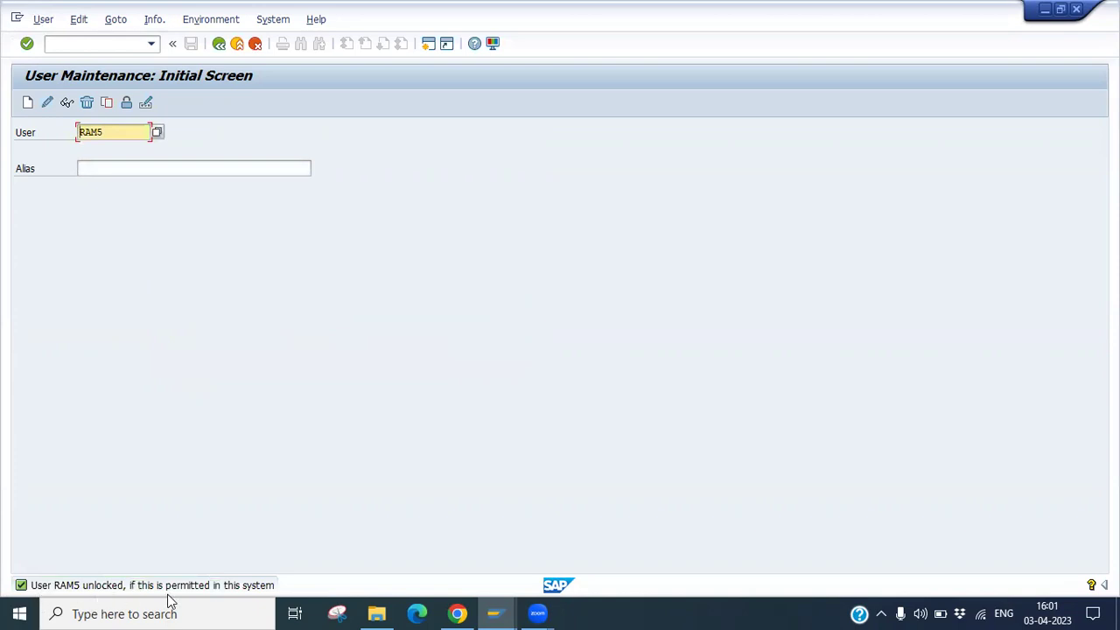
left_click(495, 613)
Log on to ECC as RAM5, acknowledge the failed-attempts notice, and return to User Maintenance.
left_click(317, 571)
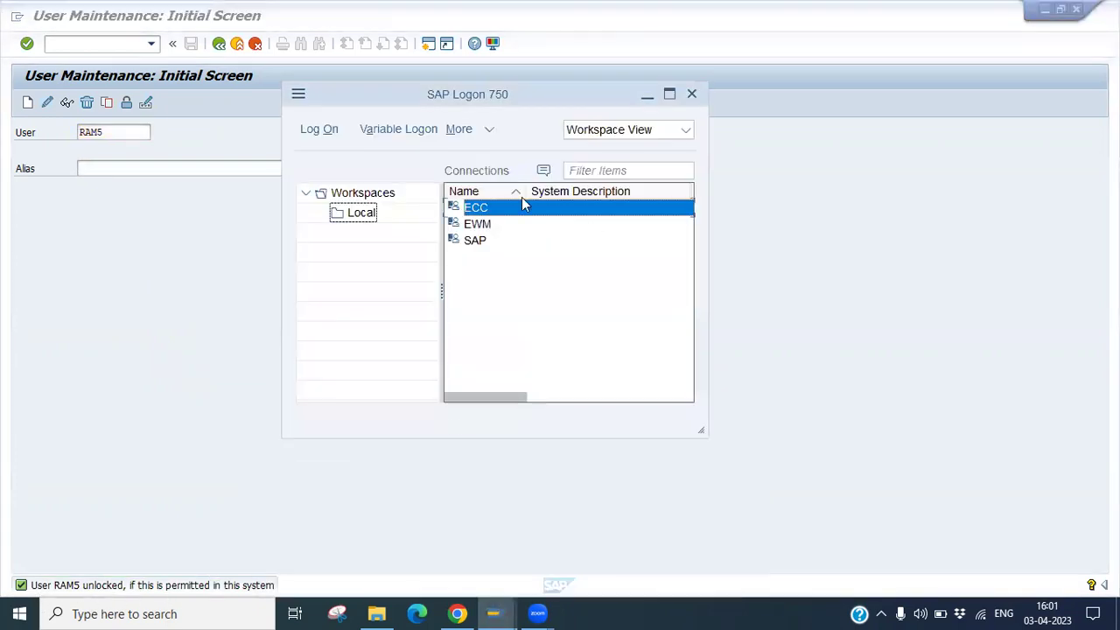
double_click(477, 208)
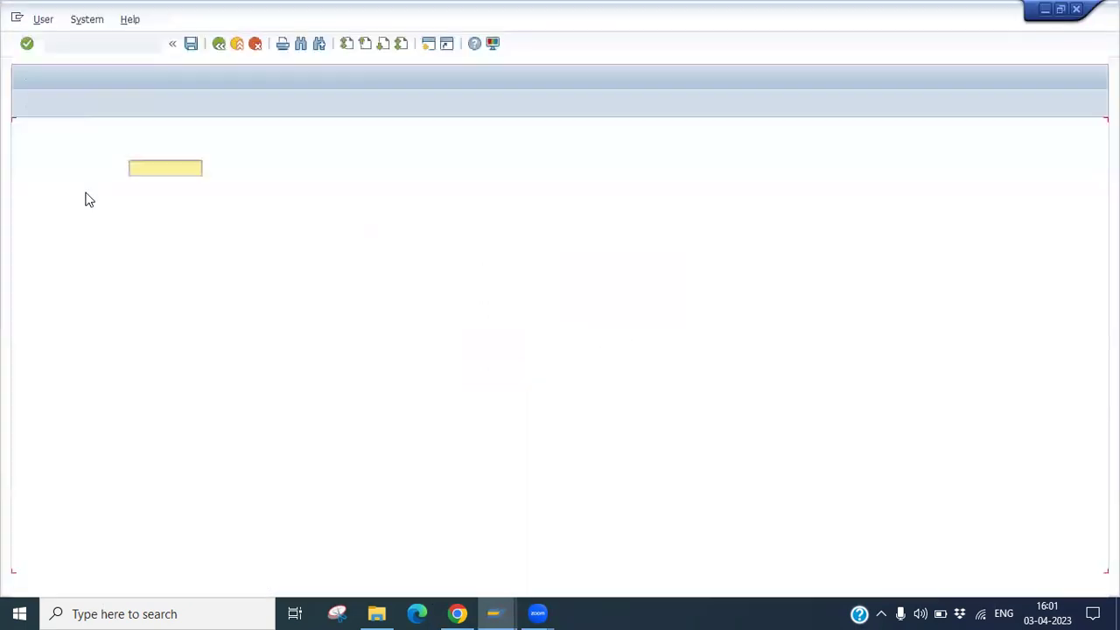
left_click(144, 184)
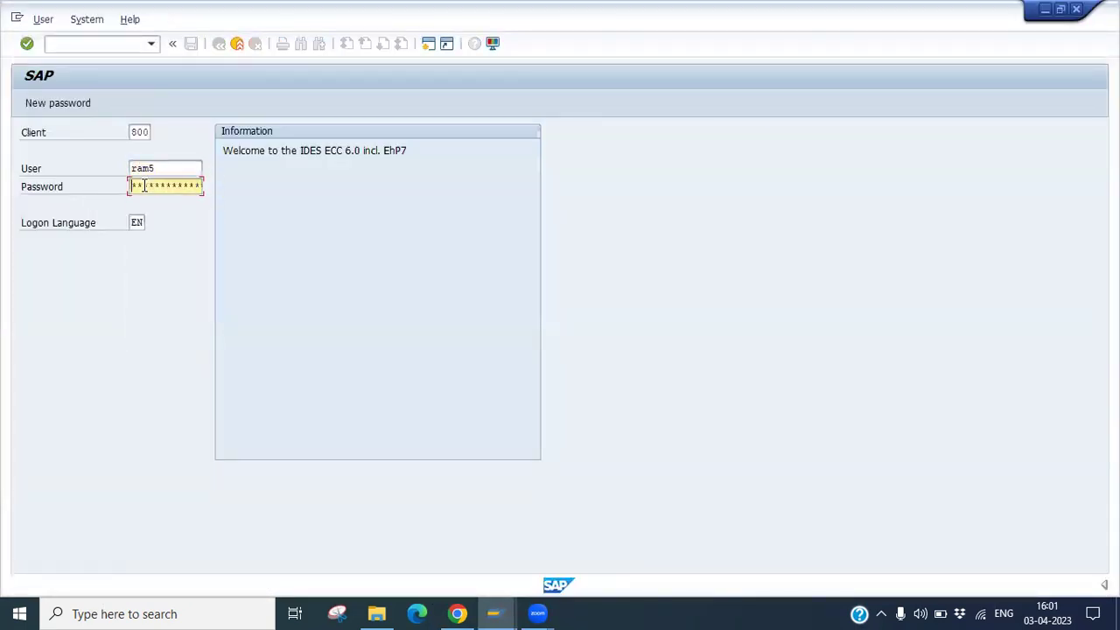
type("**")
key("Return")
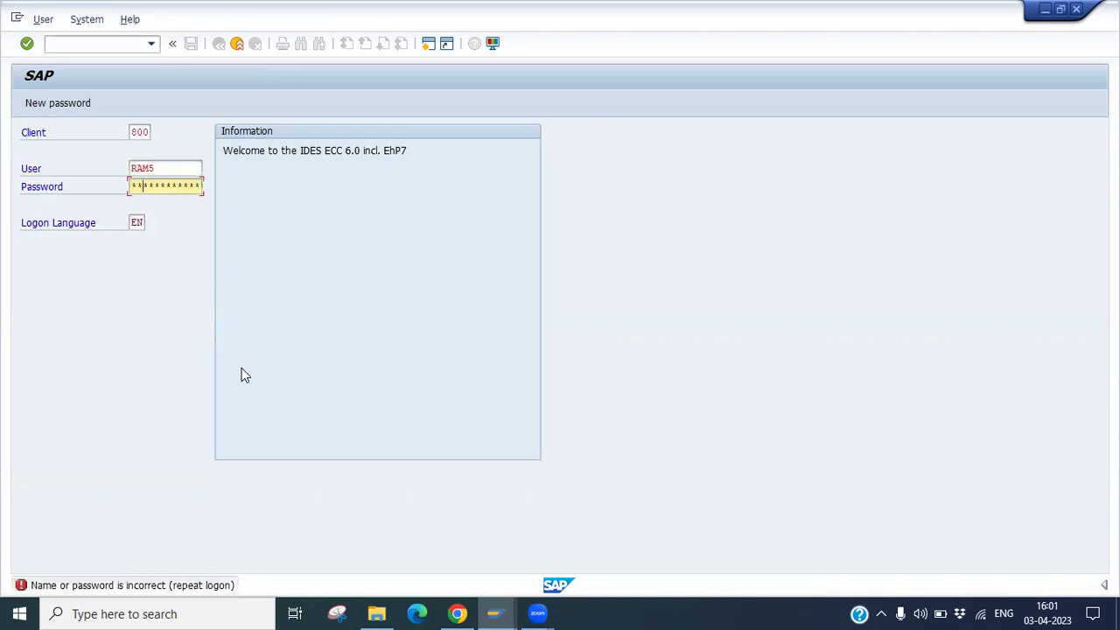
key("Return")
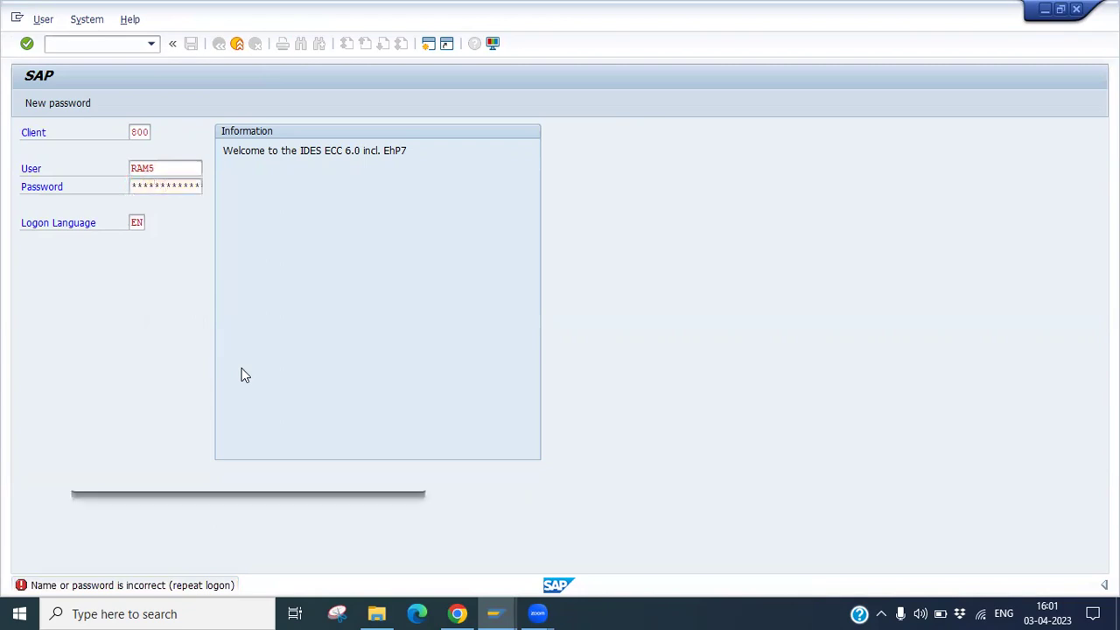
left_click_drag(229, 371, 458, 140)
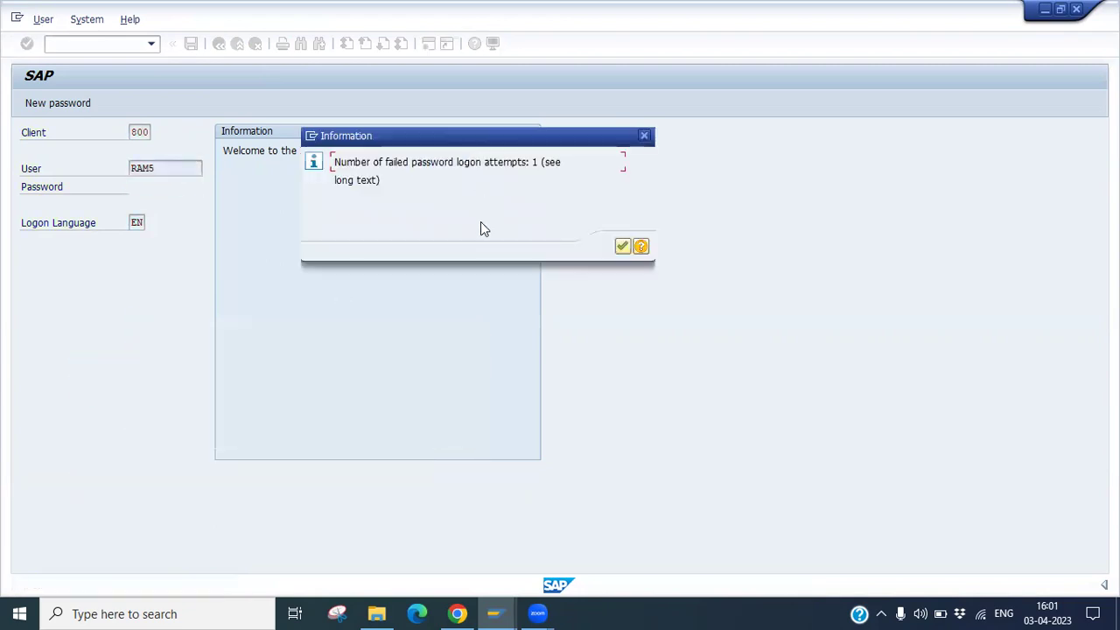
left_click(620, 248)
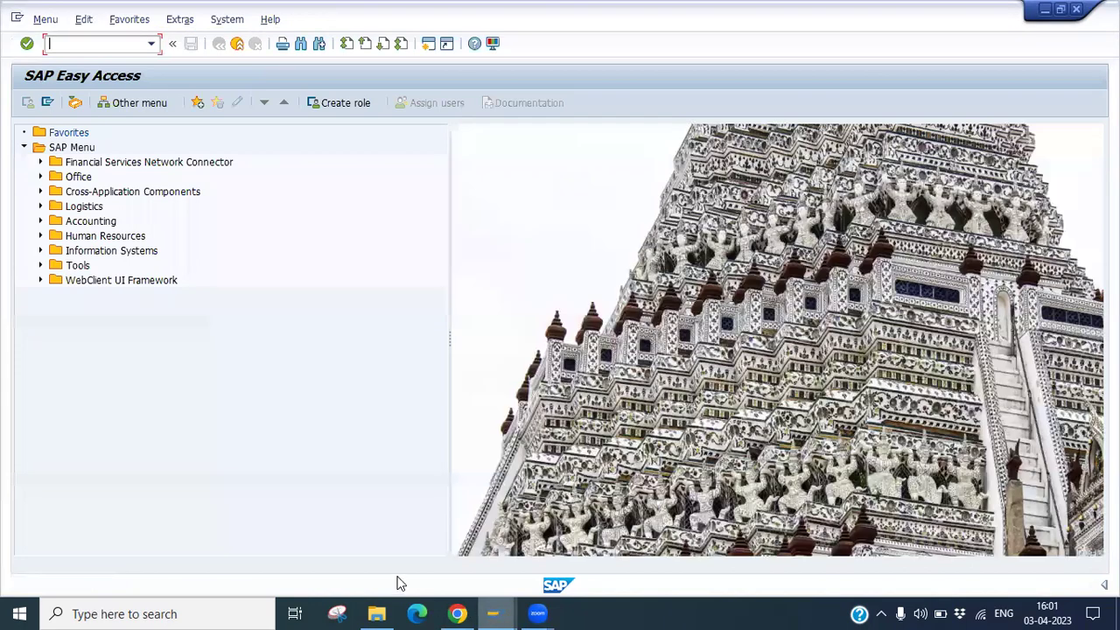
left_click(492, 613)
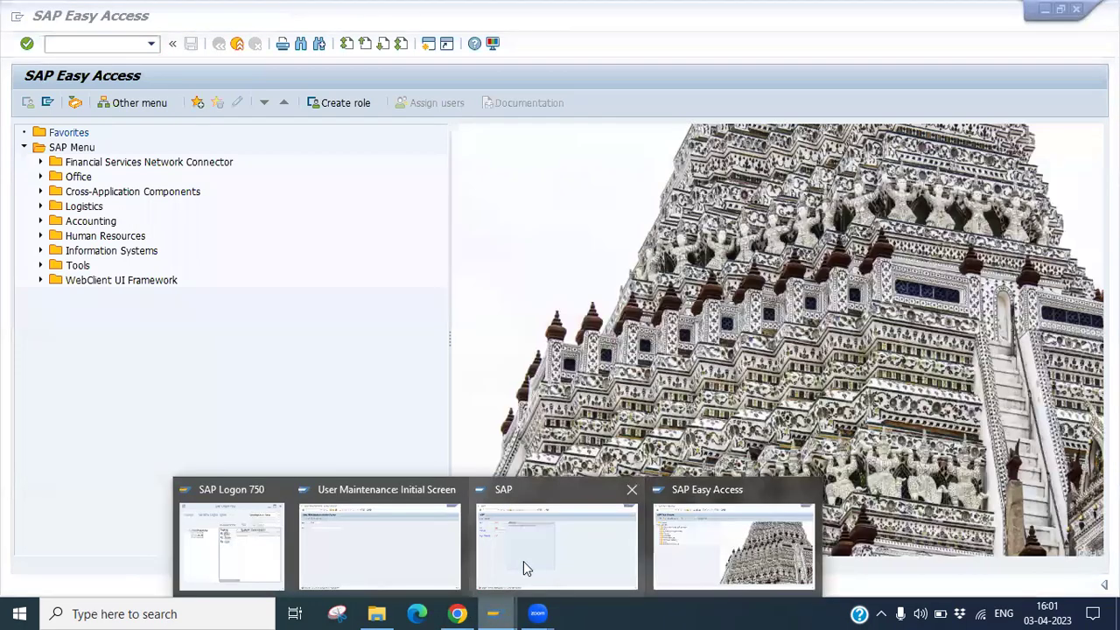
left_click(523, 561)
Put RAM5 into change mode, extend its first name on the Address tab, and save.
mouse_move(493, 614)
left_click(404, 561)
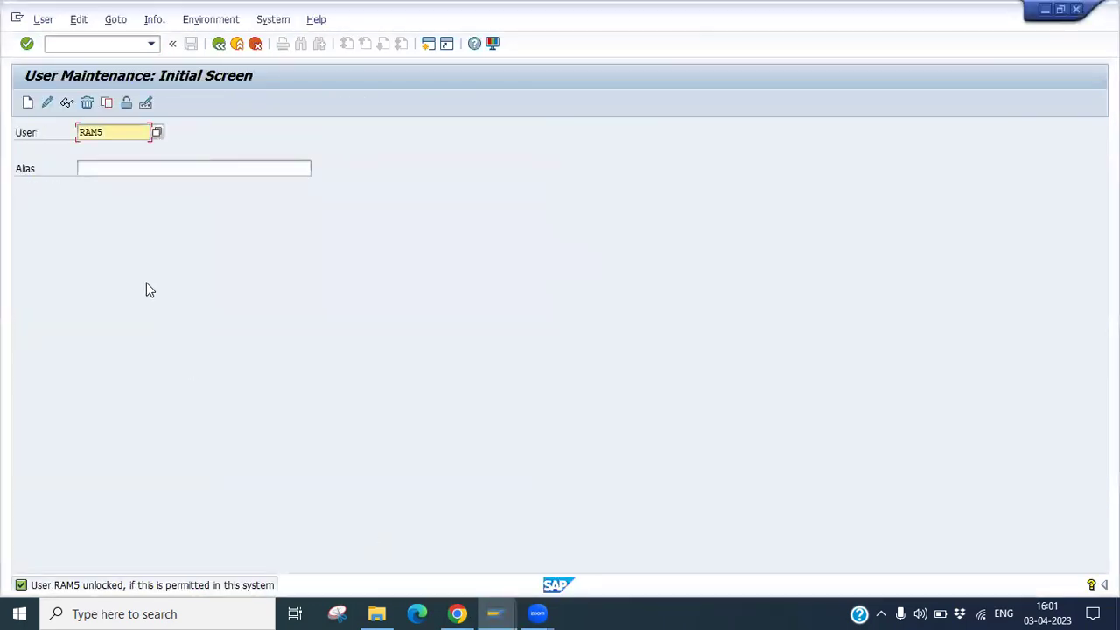
left_click(127, 103)
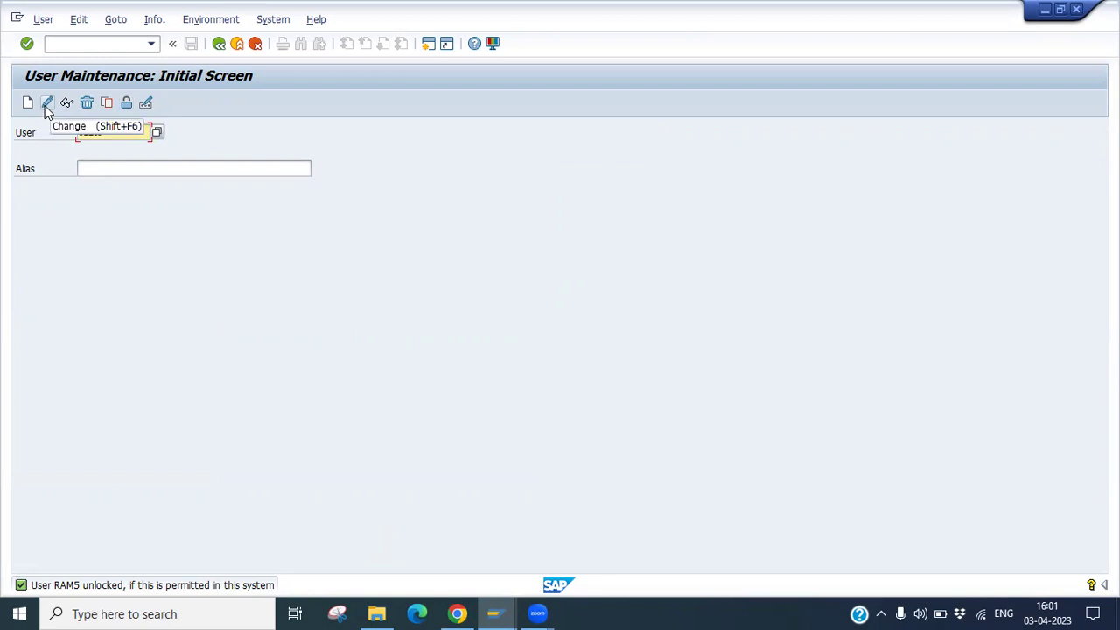
left_click(45, 104)
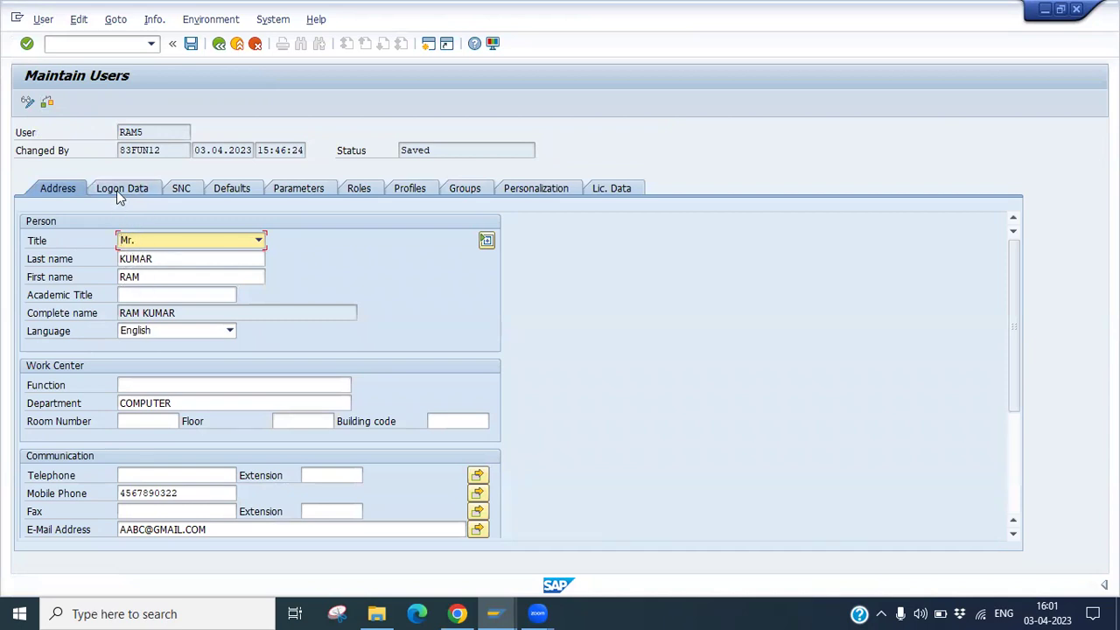
left_click(151, 275)
type("esh")
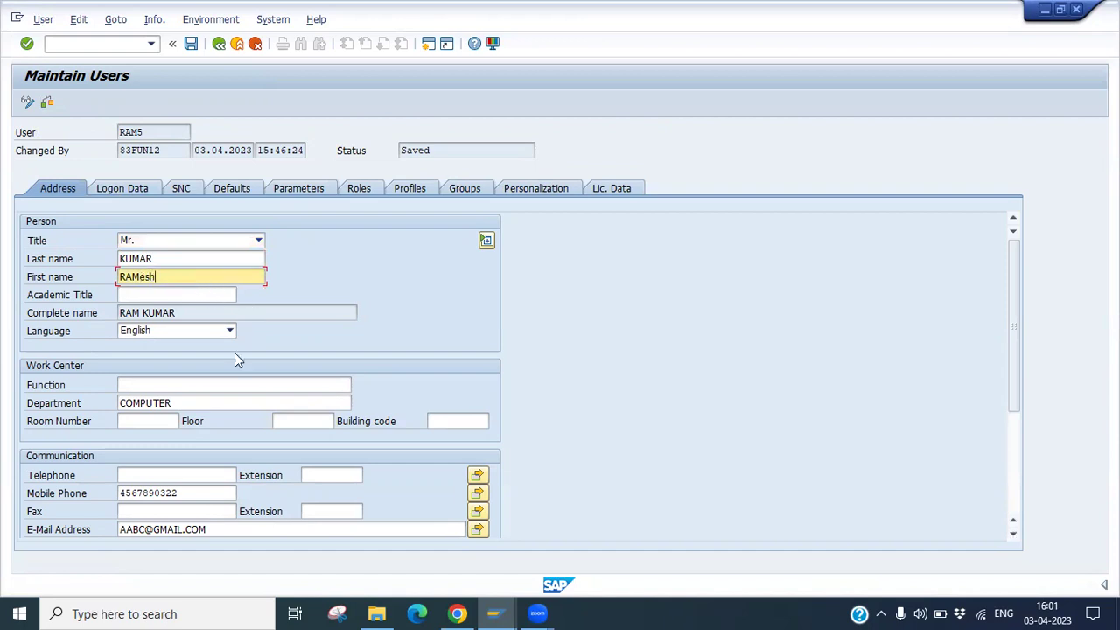
left_click(192, 45)
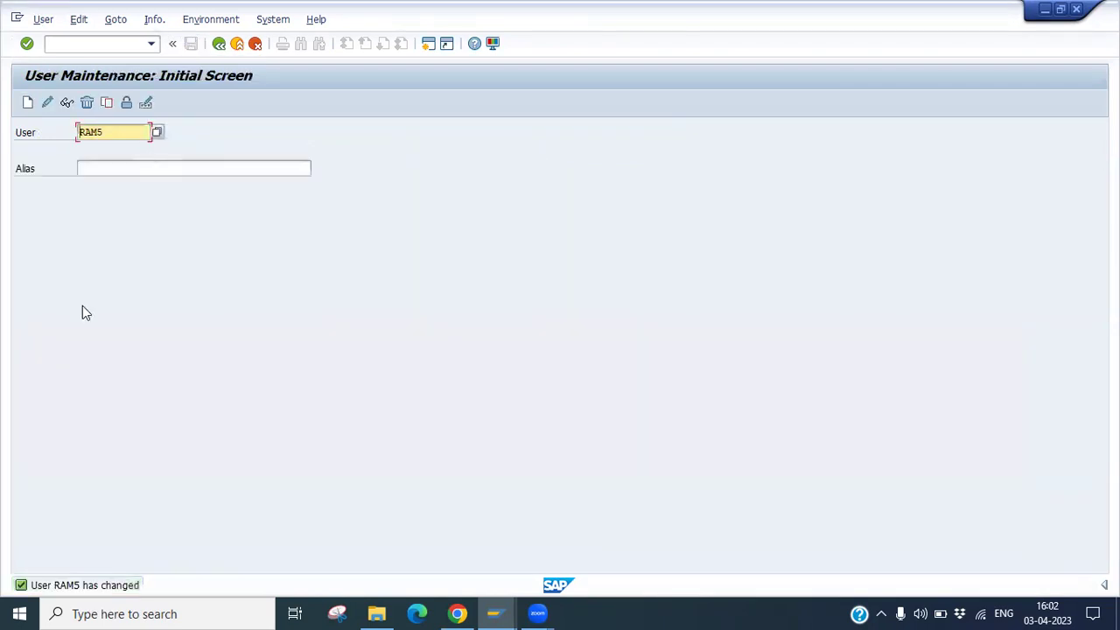
left_click(66, 104)
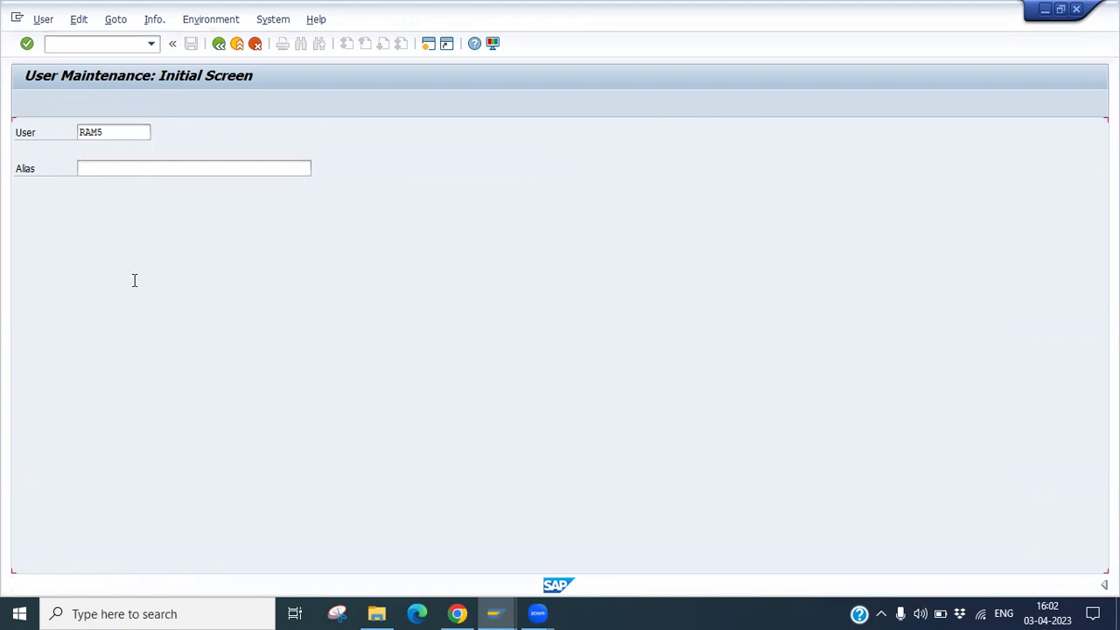
double_click(161, 277)
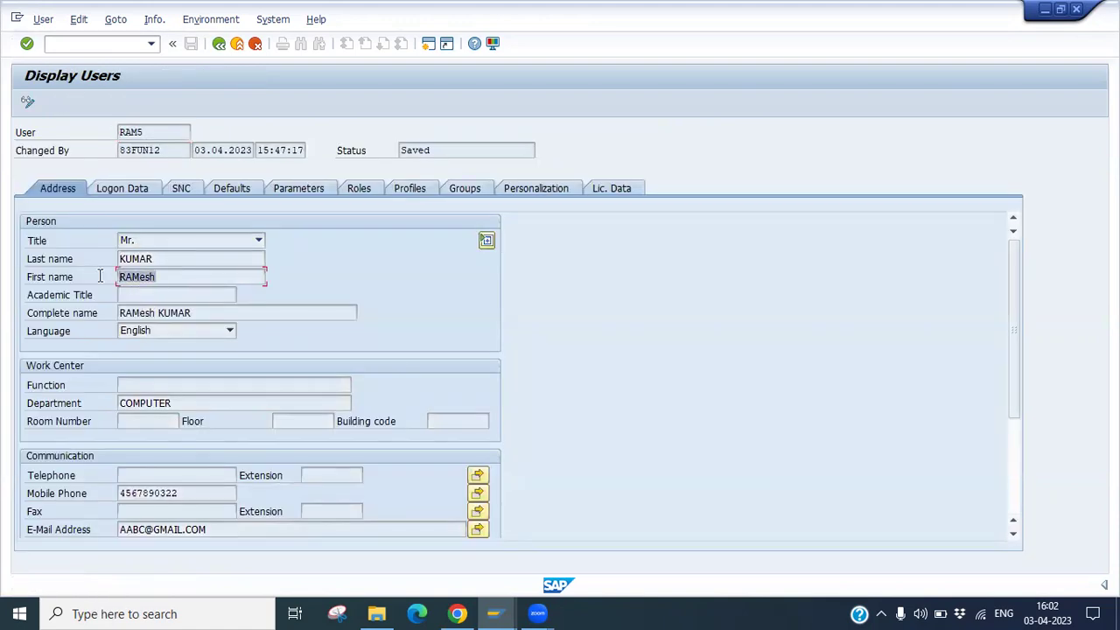
left_click_drag(194, 313, 122, 313)
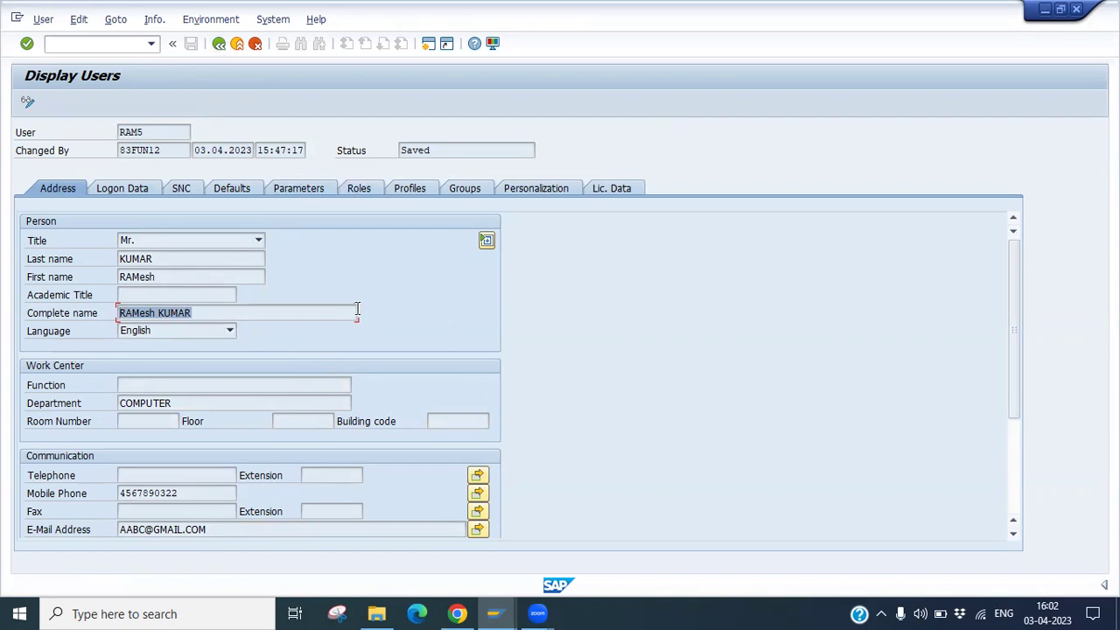
left_click(219, 45)
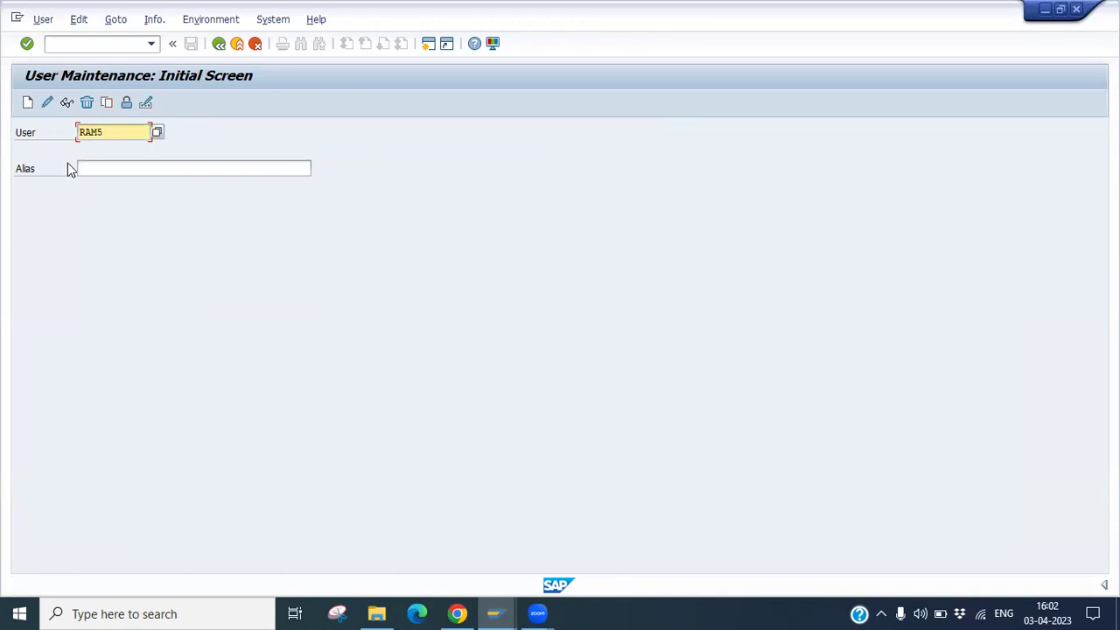
left_click(97, 42)
type("/nsu01")
key("Return")
left_click_drag(113, 134, 75, 136)
left_click(111, 136)
left_click(88, 103)
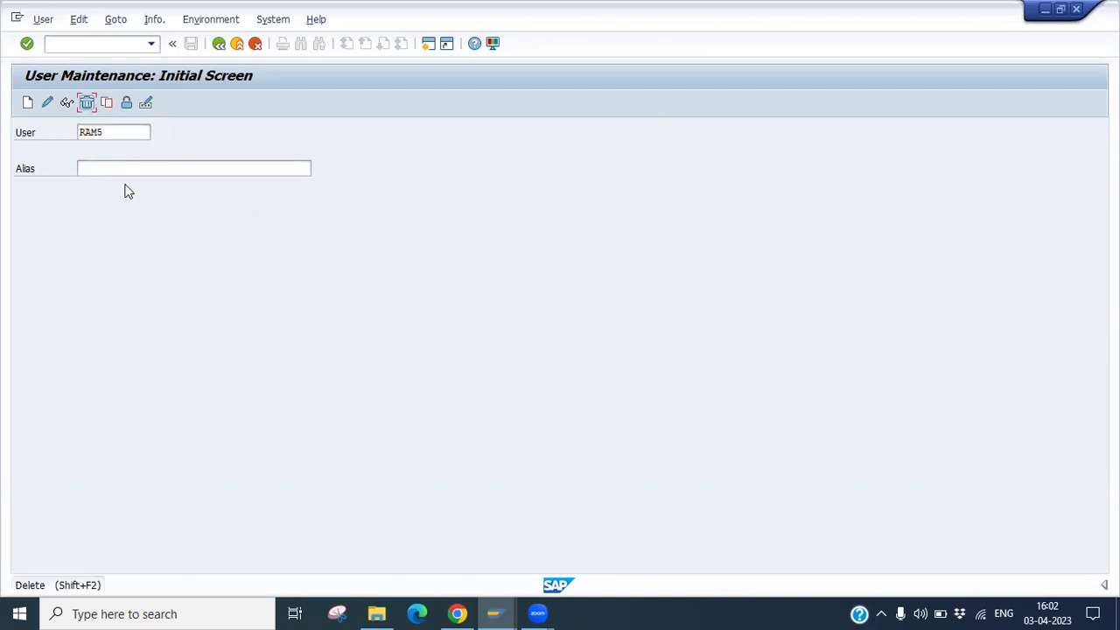
Copy RAM5 to new user RAJ with all parts, including Address Data, selected.
left_click(107, 107)
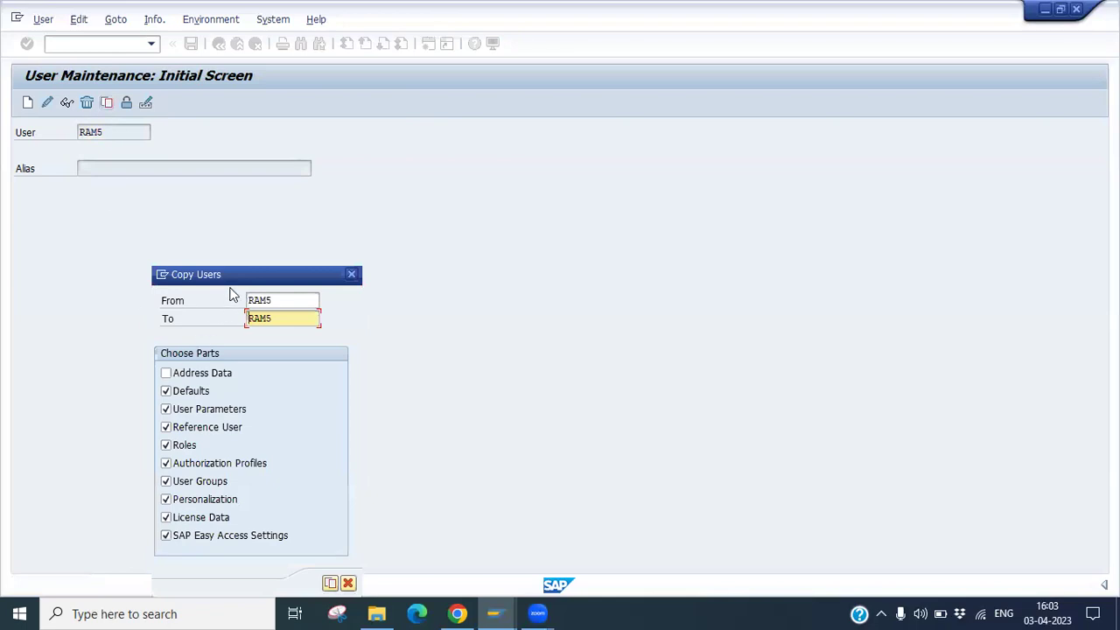
left_click_drag(238, 271, 263, 127)
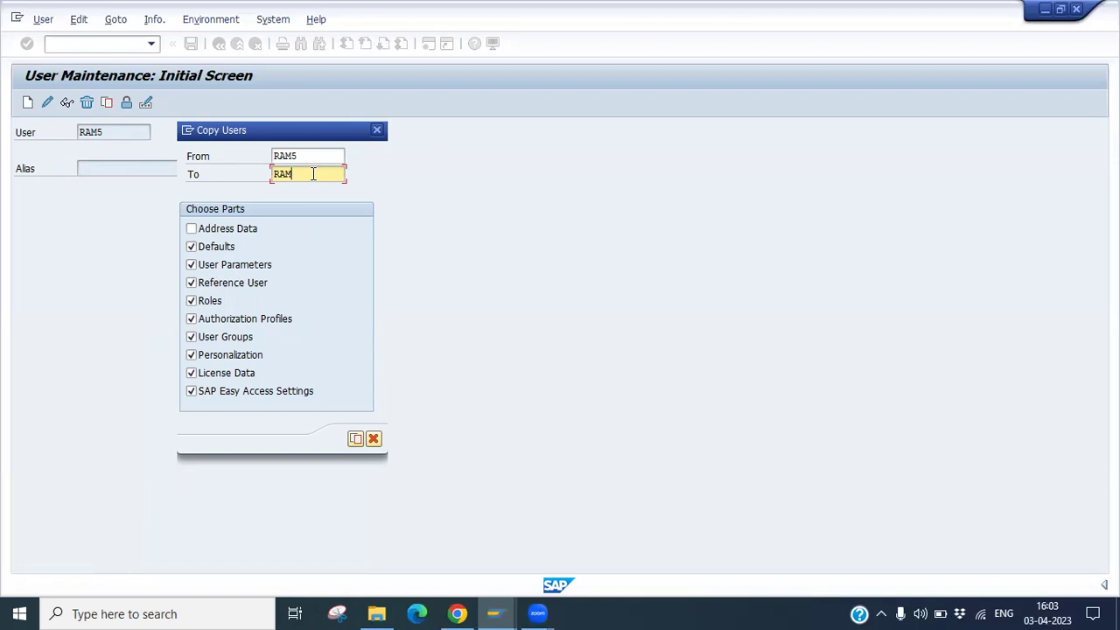
key("BackSpace")
key("BackSpace")
key("BackSpace")
type("raj")
left_click(194, 231)
left_click(196, 231)
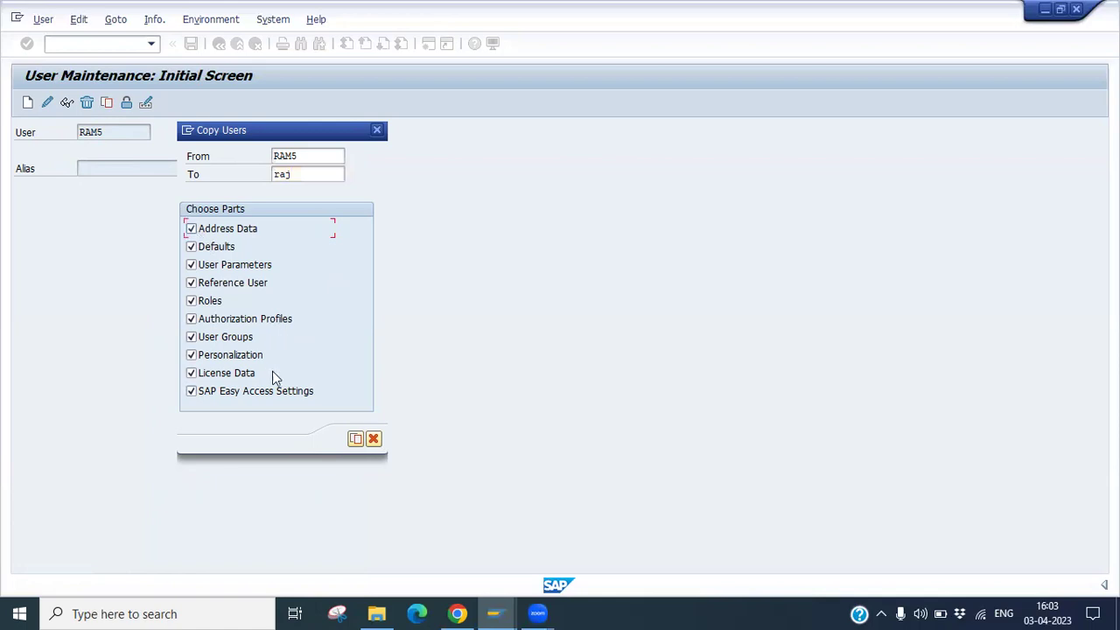
left_click(356, 441)
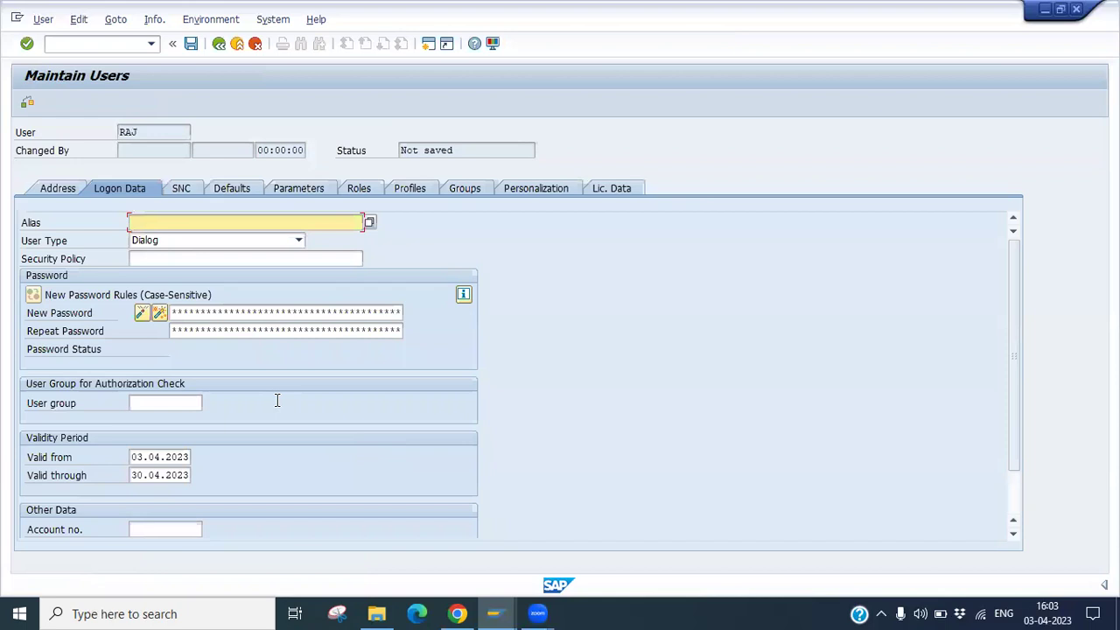
Fill RAJ's logon data, entering a new password and its confirmation.
left_click_drag(147, 131, 113, 133)
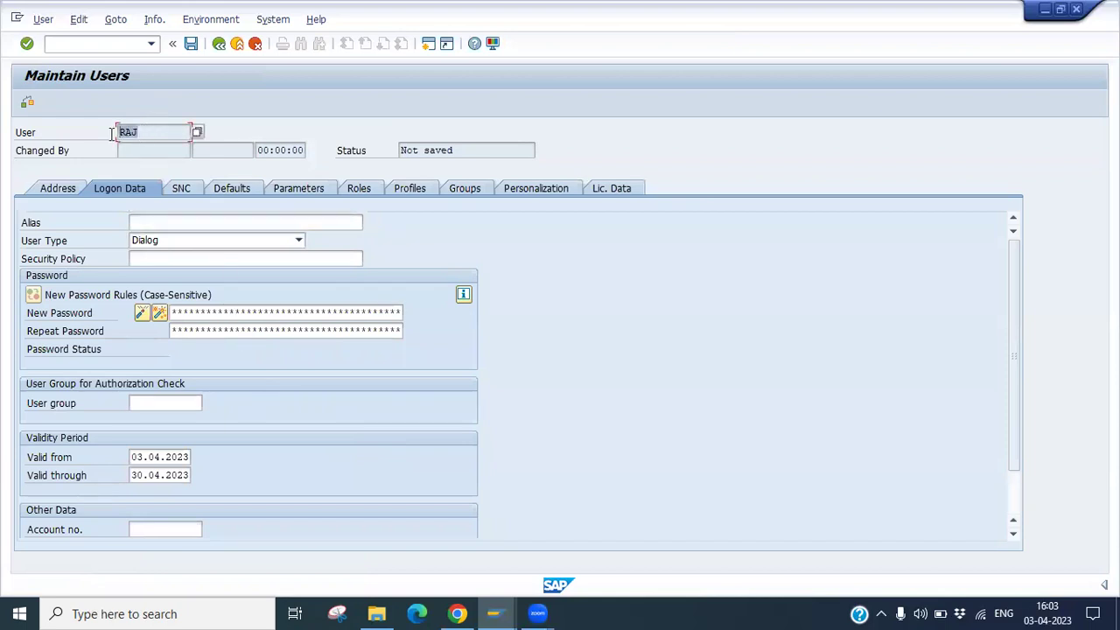
left_click(154, 224)
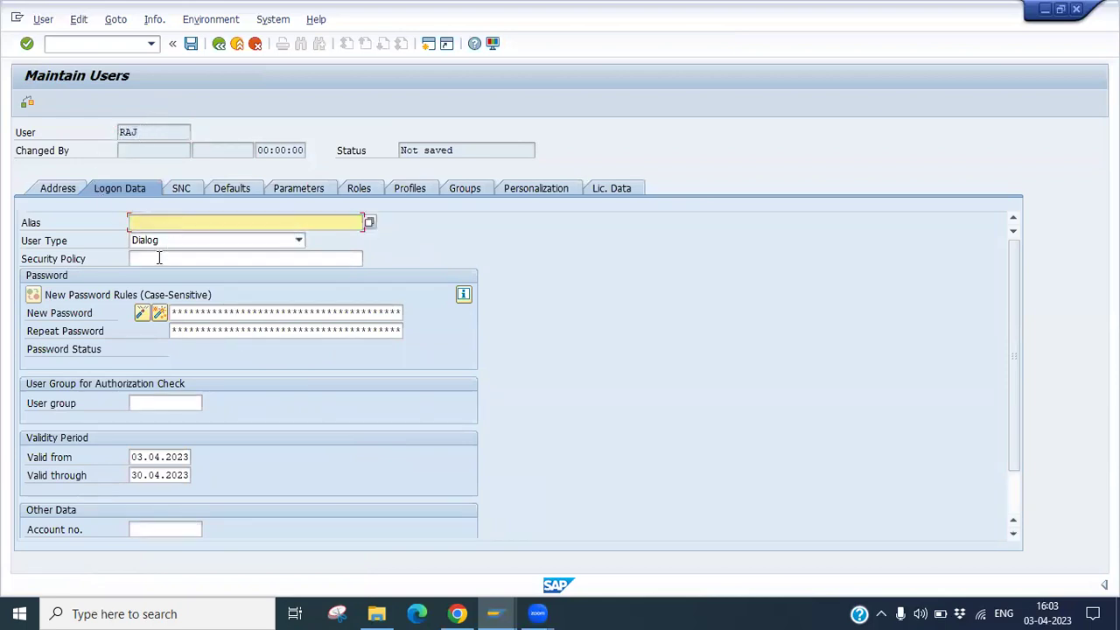
left_click(163, 259)
left_click(183, 314)
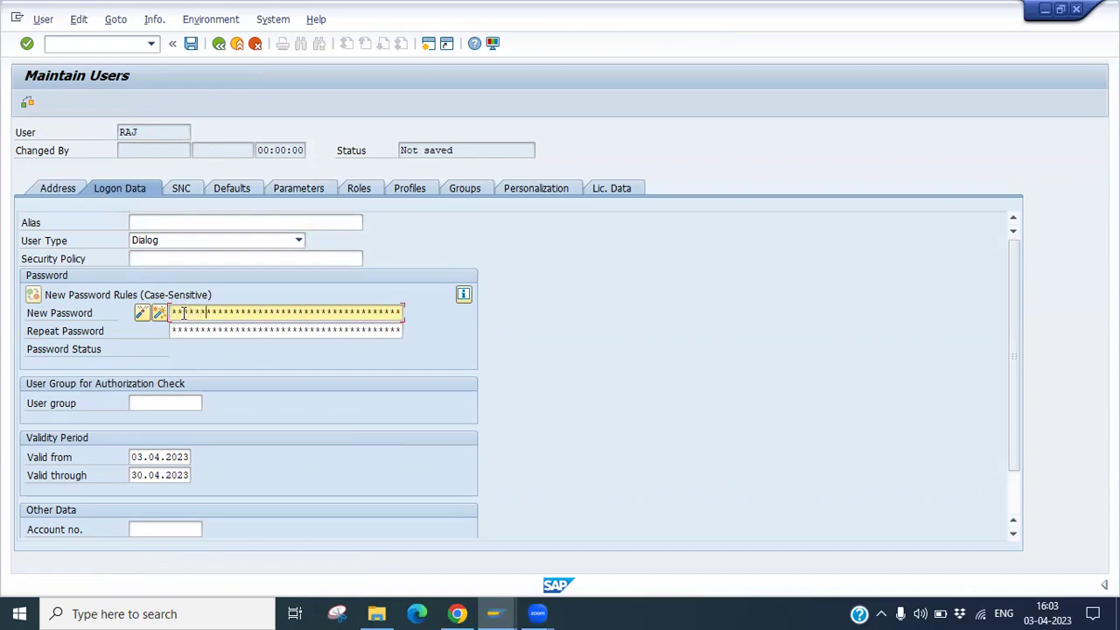
left_click(201, 330)
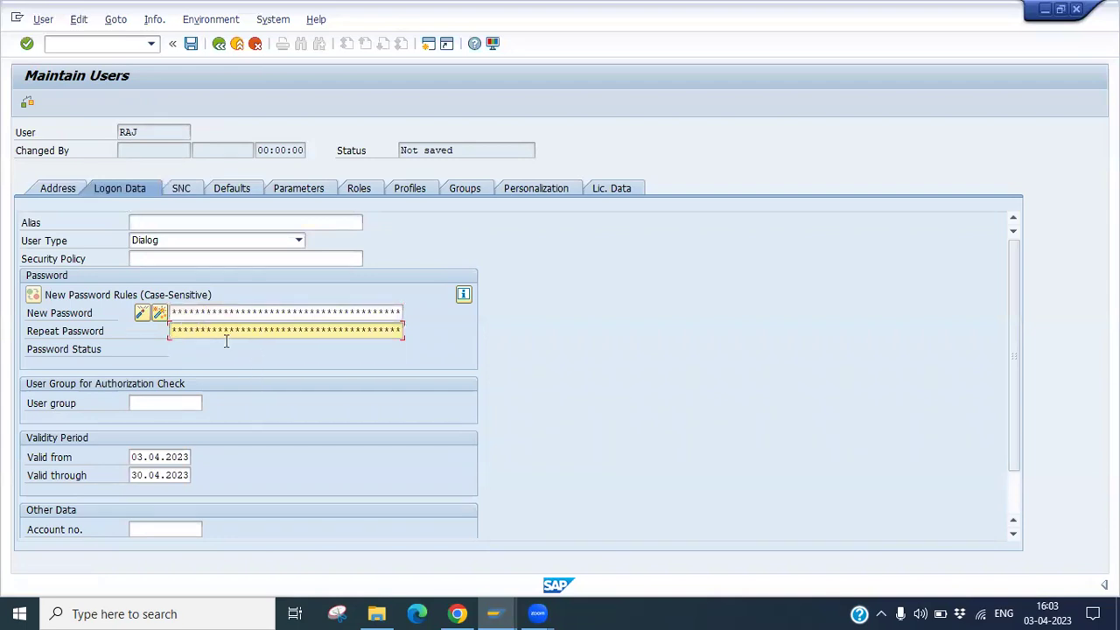
On the Address tab, replace the first name, e-mail address and mobile number with RAJ's own.
left_click(58, 189)
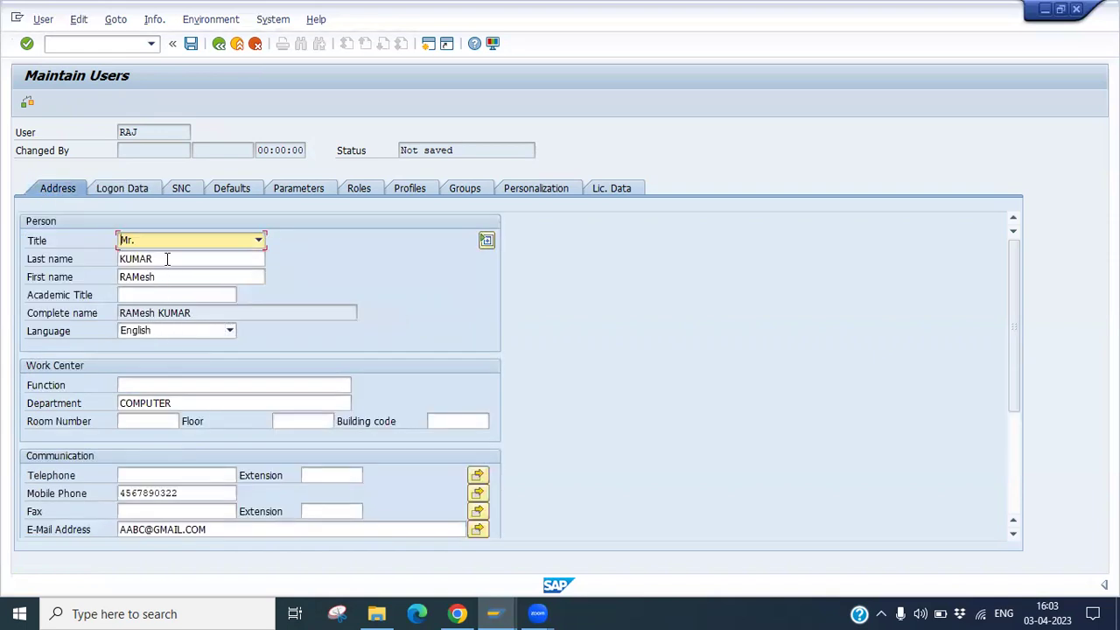
left_click_drag(169, 277, 44, 278)
type("raj")
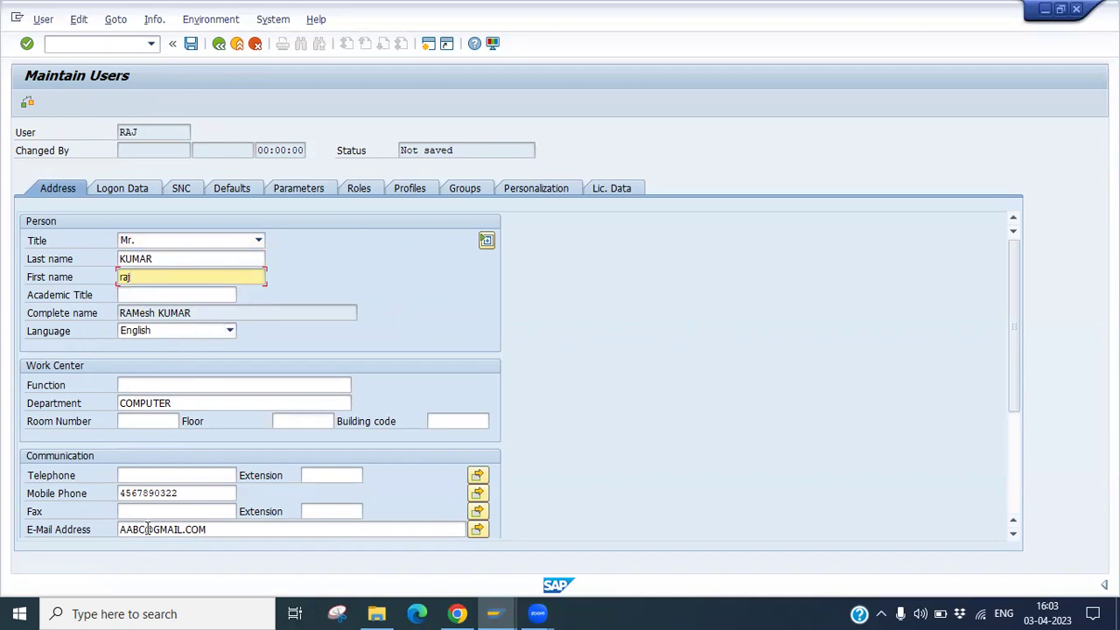
left_click_drag(146, 530, 74, 546)
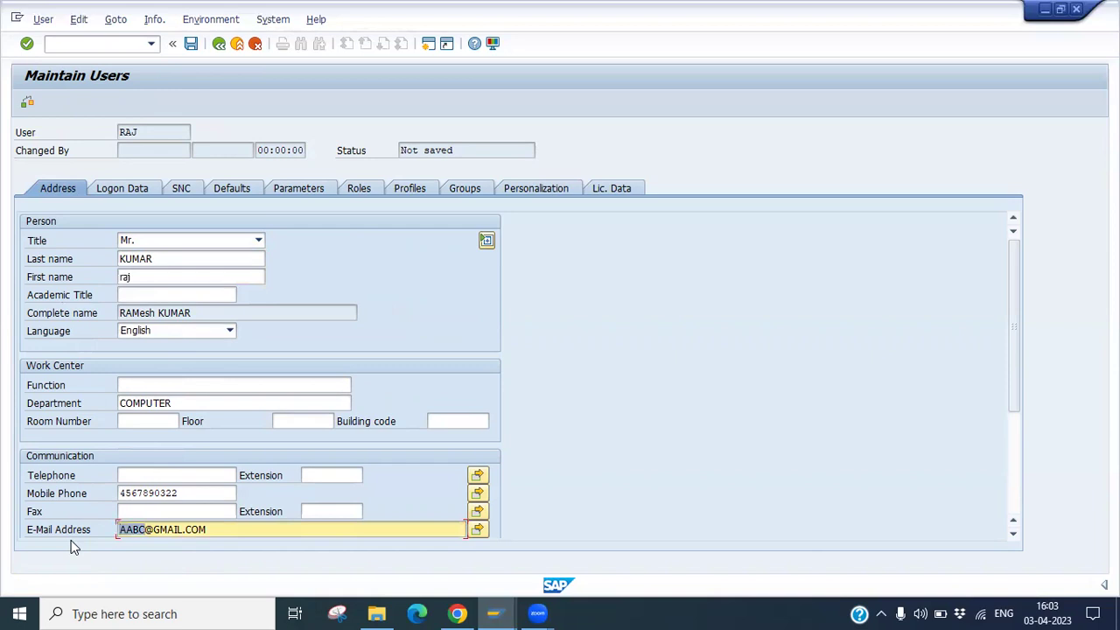
type("raj")
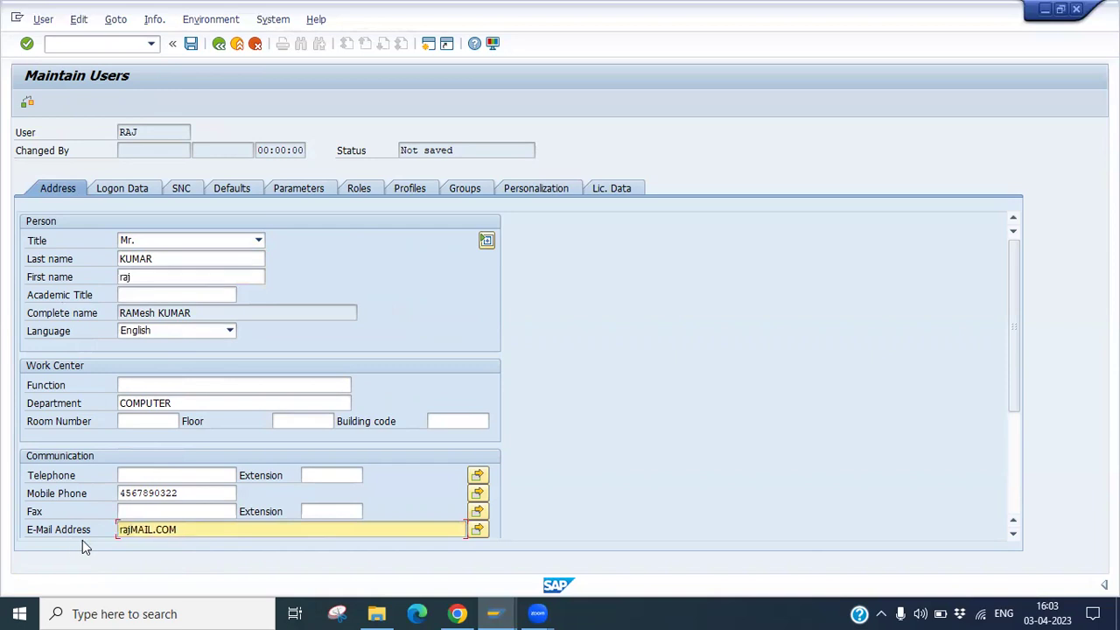
type("@")
left_click_drag(178, 492, 100, 487)
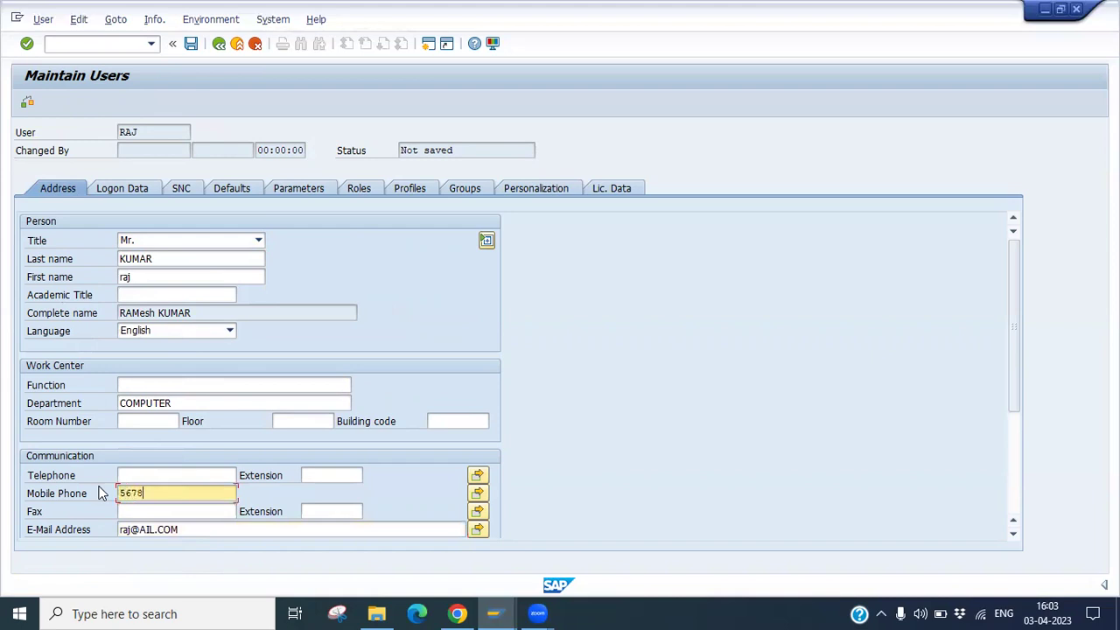
Confirm RAJ's validity through 30.04.2023, its parameters and the SAP_ALL profile, then save user RAJ.
left_click(138, 192)
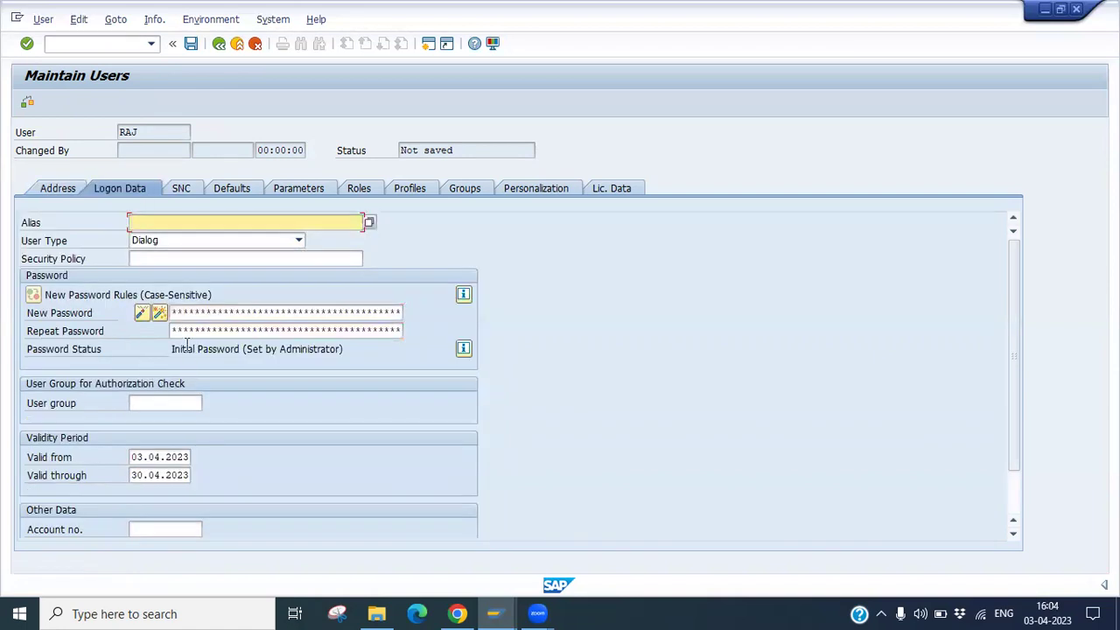
left_click(171, 480)
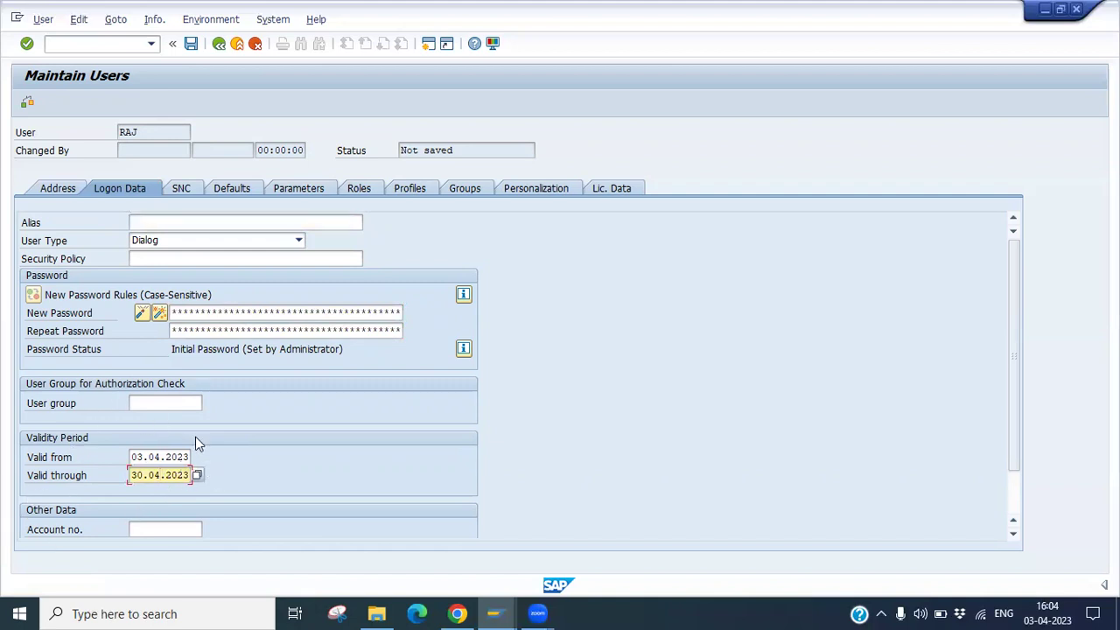
left_click(316, 194)
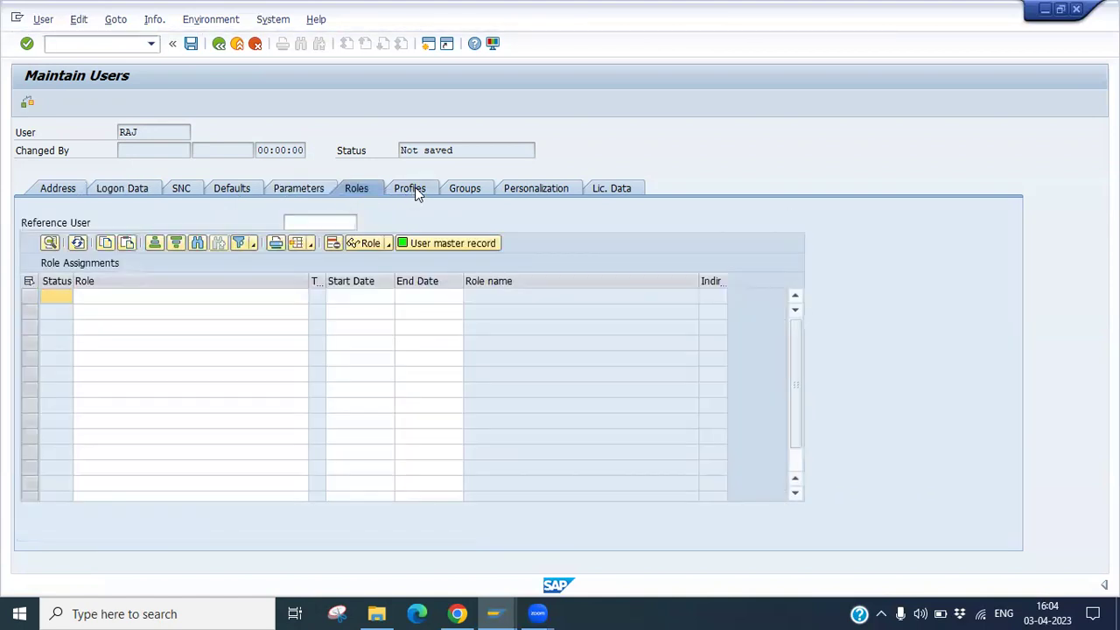
left_click(412, 189)
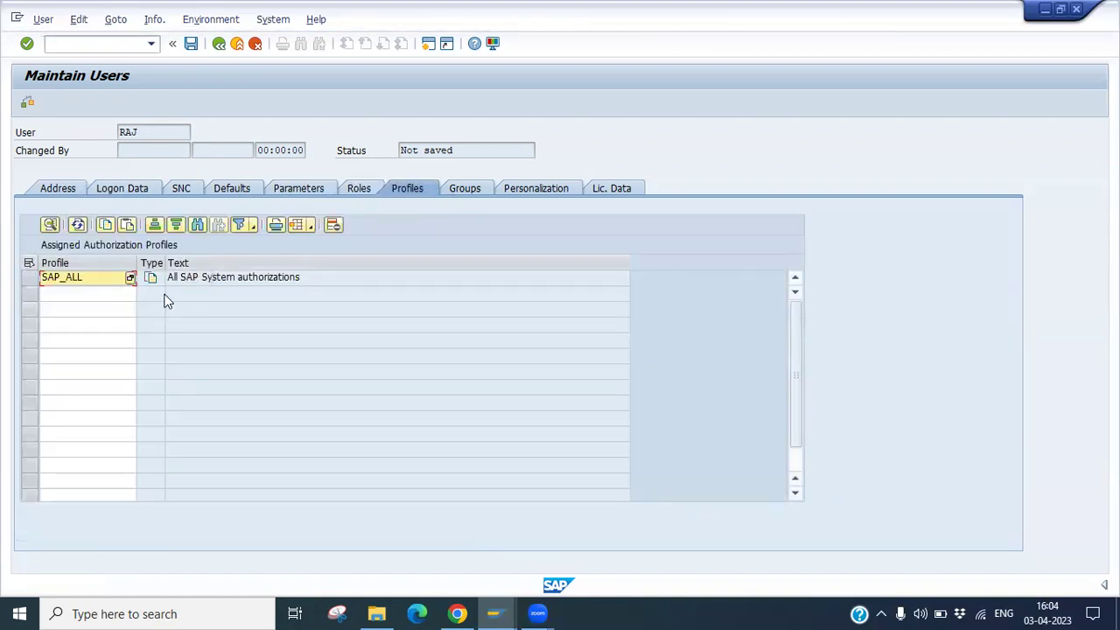
left_click(195, 47)
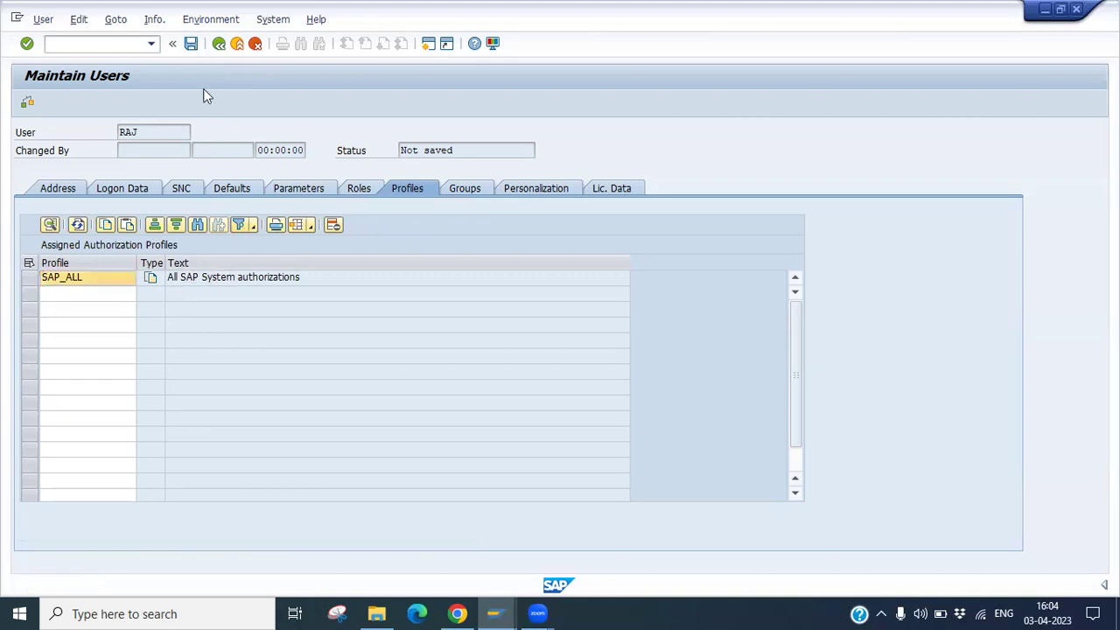
double_click(109, 132)
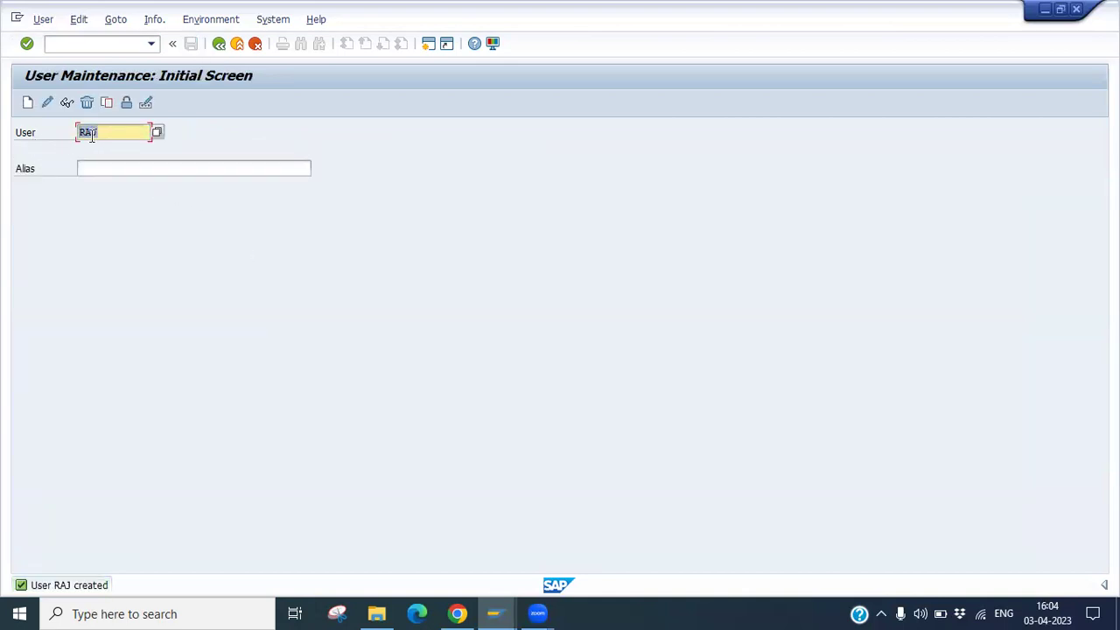
left_click(66, 102)
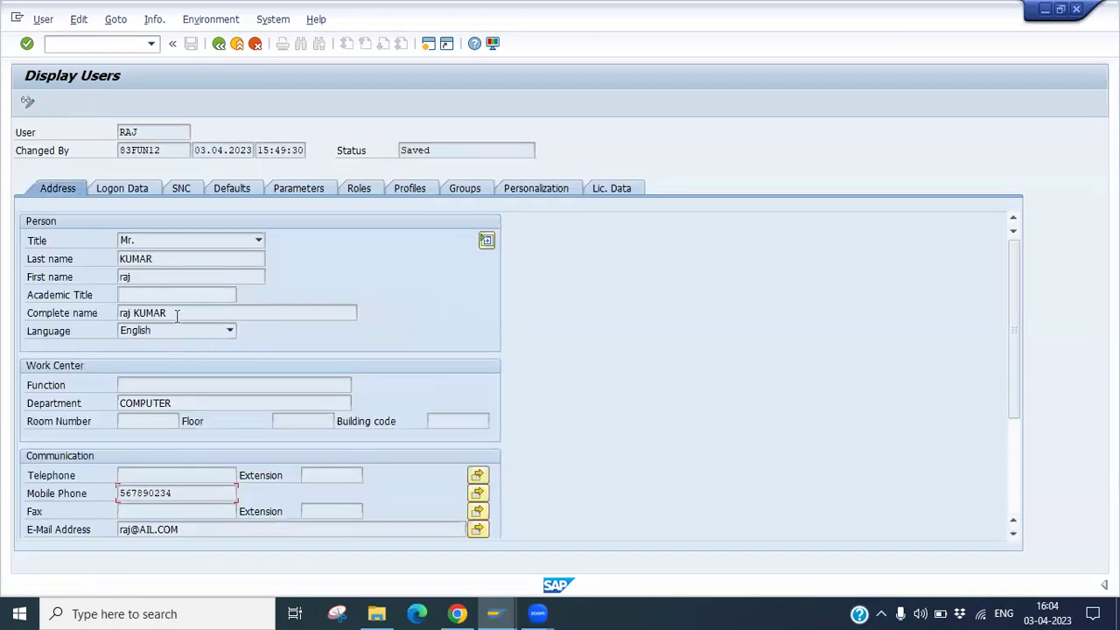
left_click(128, 190)
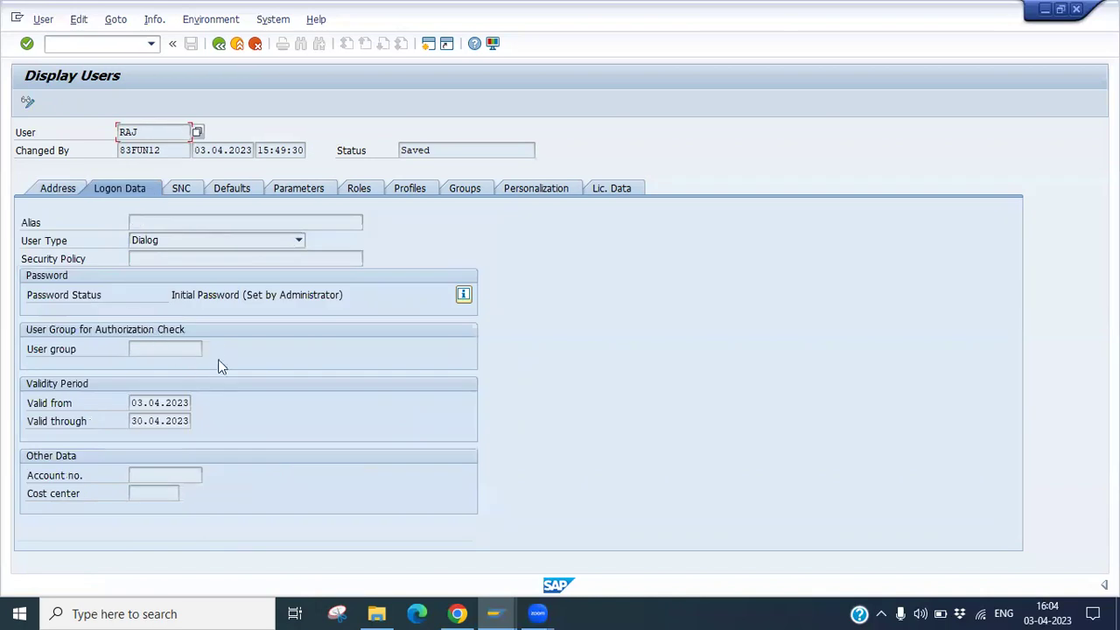
left_click_drag(173, 296, 372, 288)
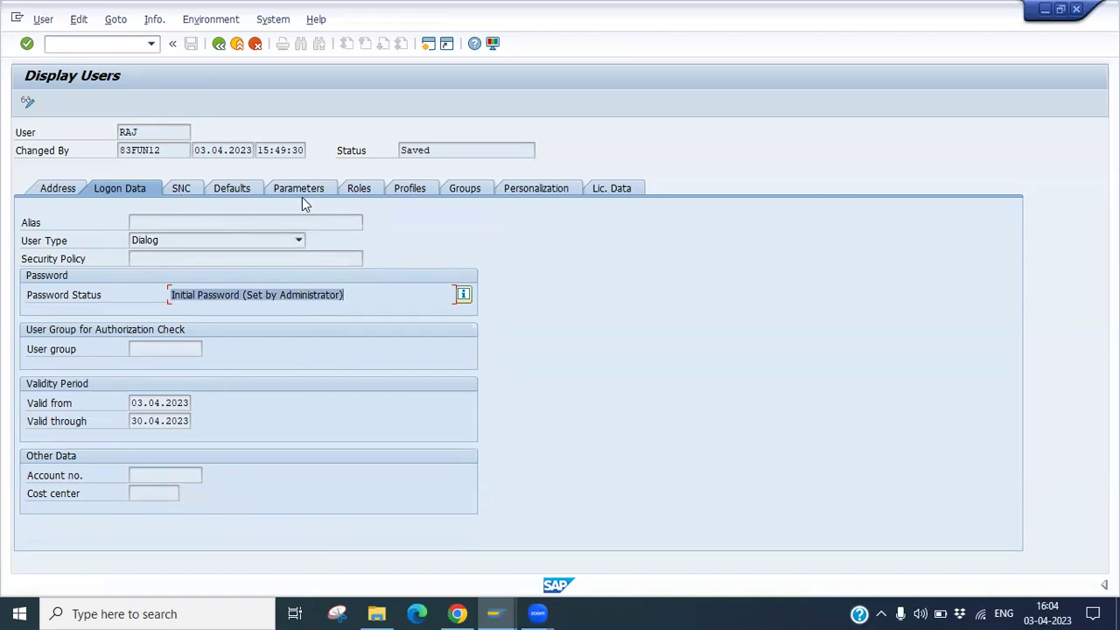
left_click(357, 194)
left_click(404, 192)
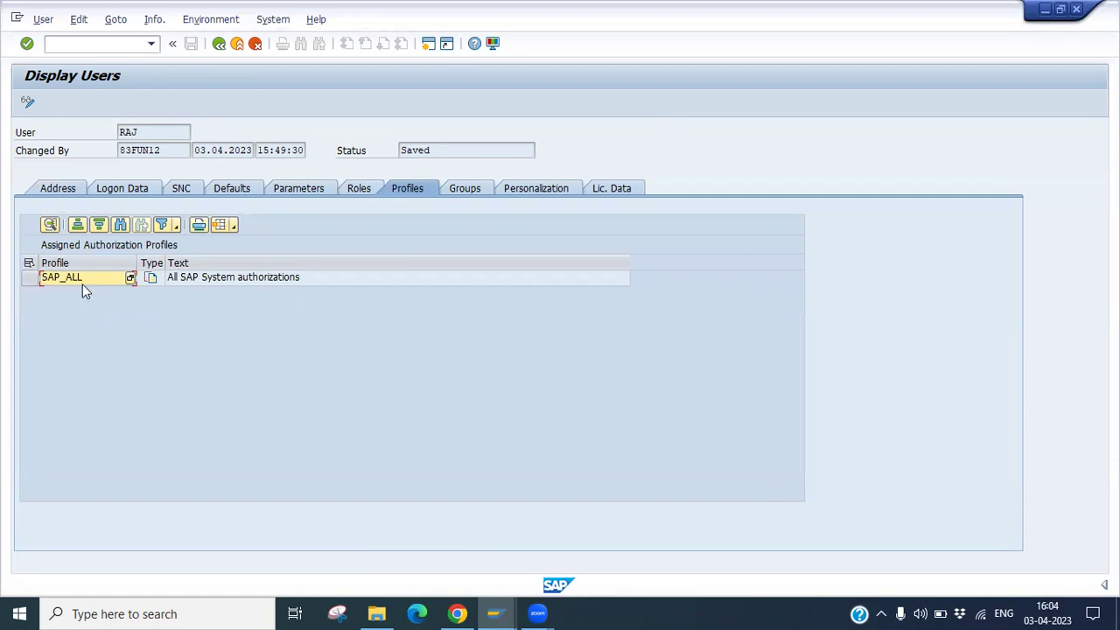
left_click(219, 45)
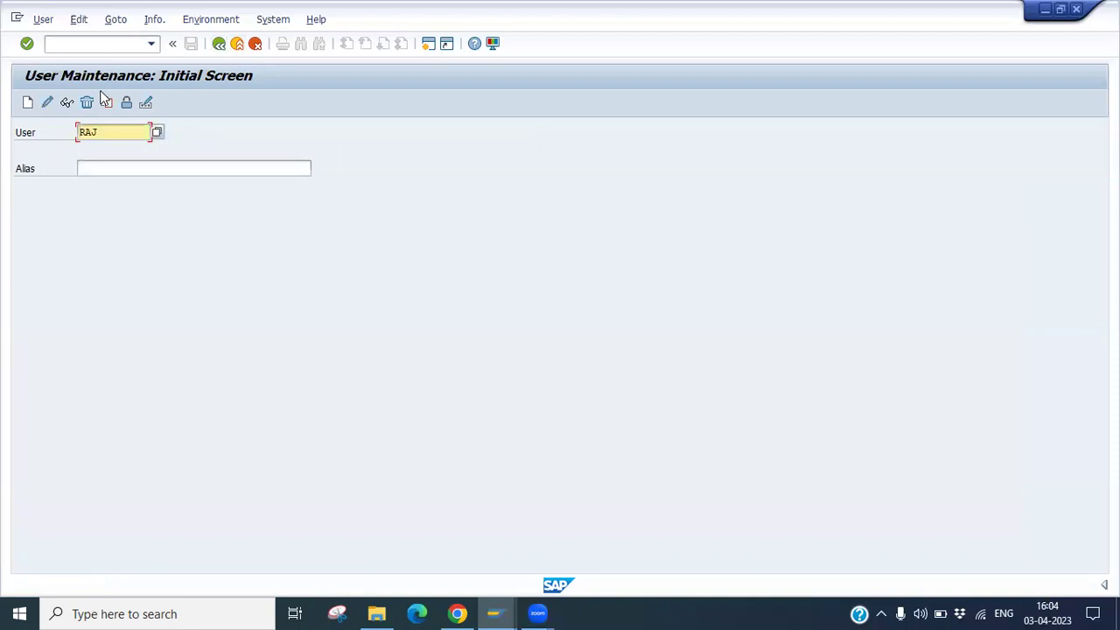
Change the User field to RAM5 and delete that user, confirming with Yes.
left_click_drag(116, 131, 77, 133)
left_click(116, 132)
key("BackSpace")
type("m5")
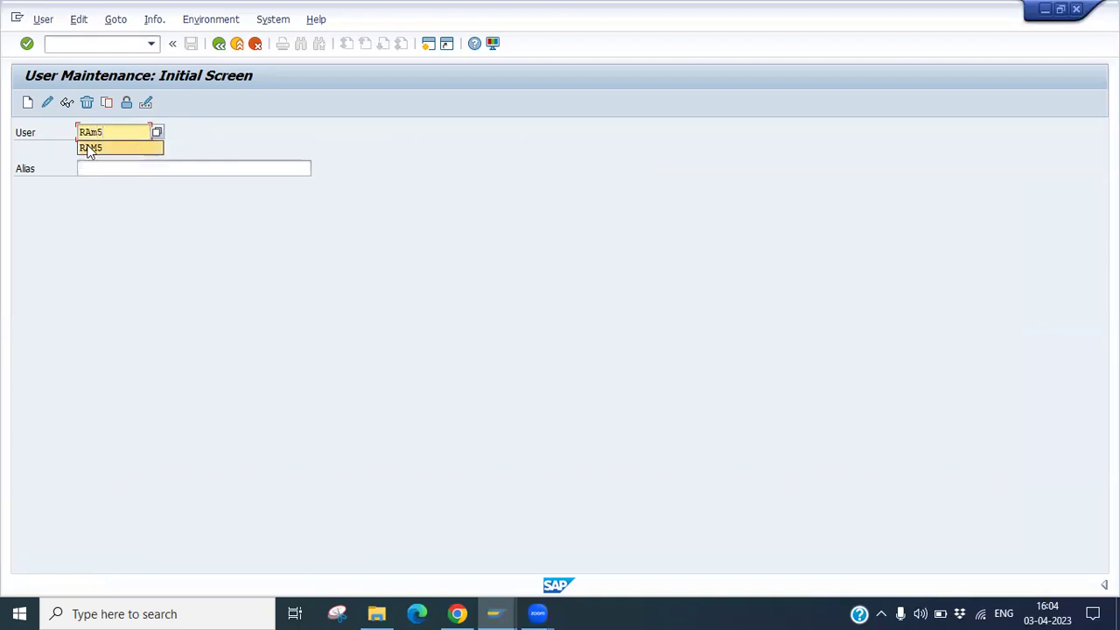
left_click(90, 149)
left_click(88, 104)
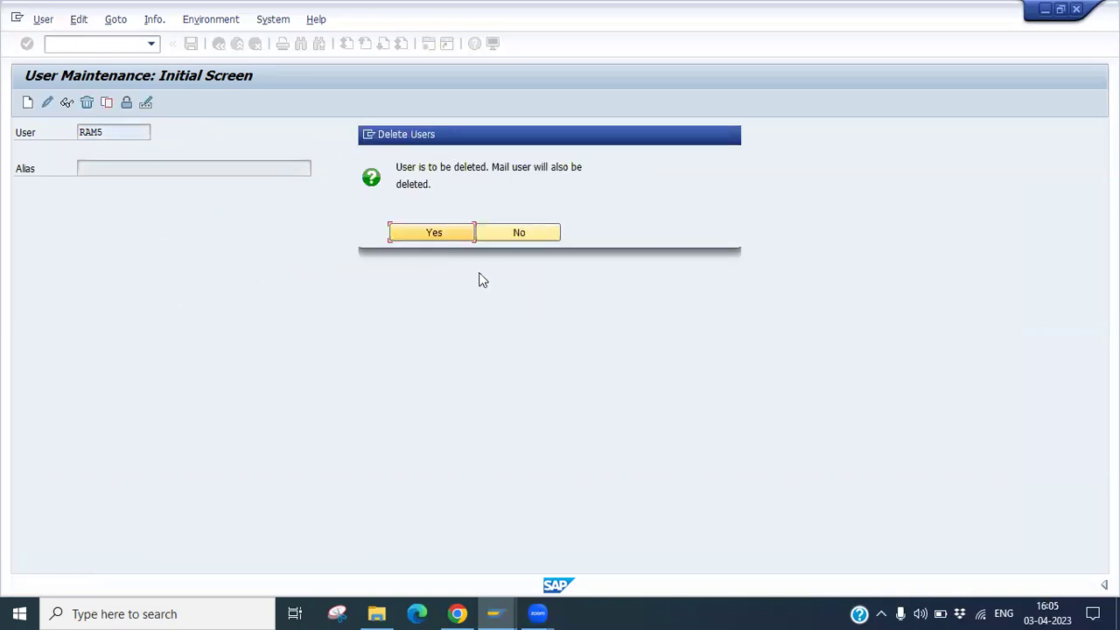
left_click(443, 233)
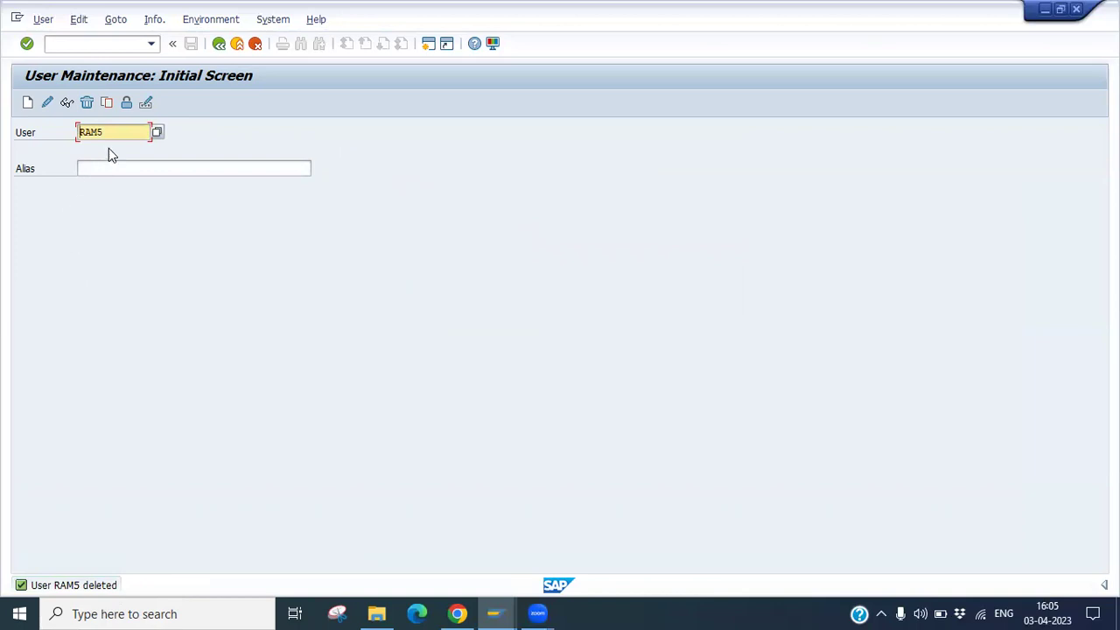
left_click(67, 104)
left_click_drag(111, 132, 61, 133)
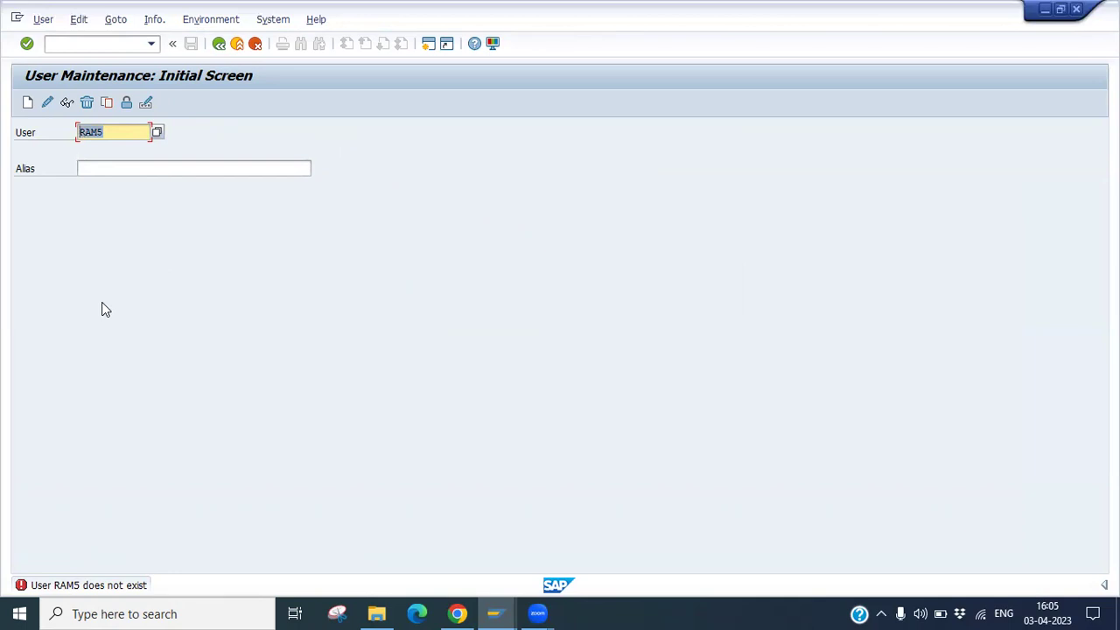
type("raj")
left_click(66, 102)
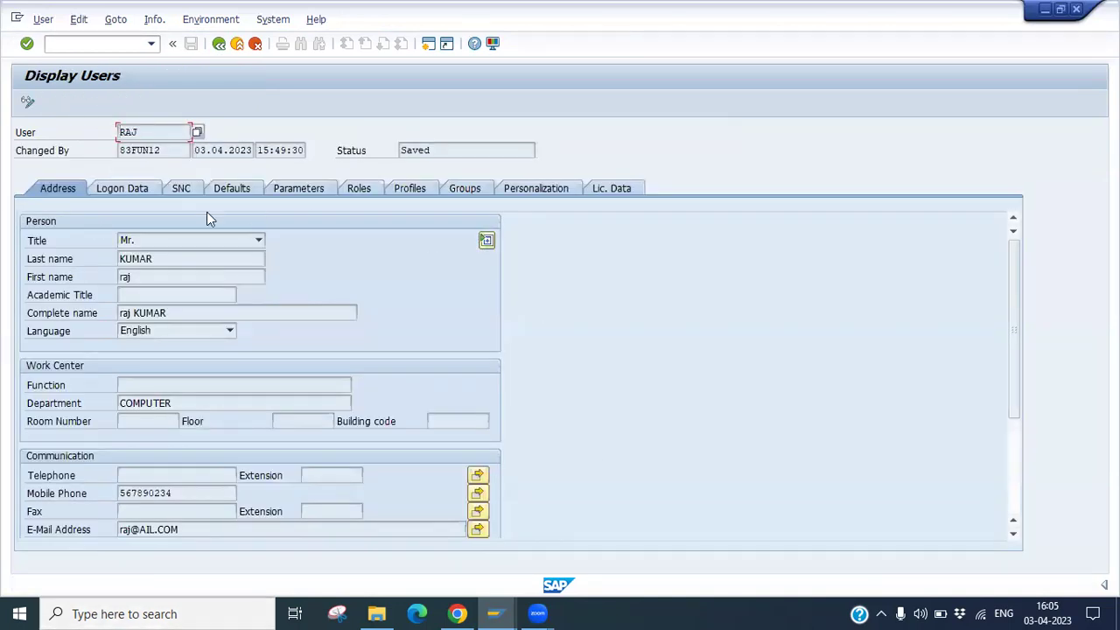
left_click(121, 192)
left_click(188, 189)
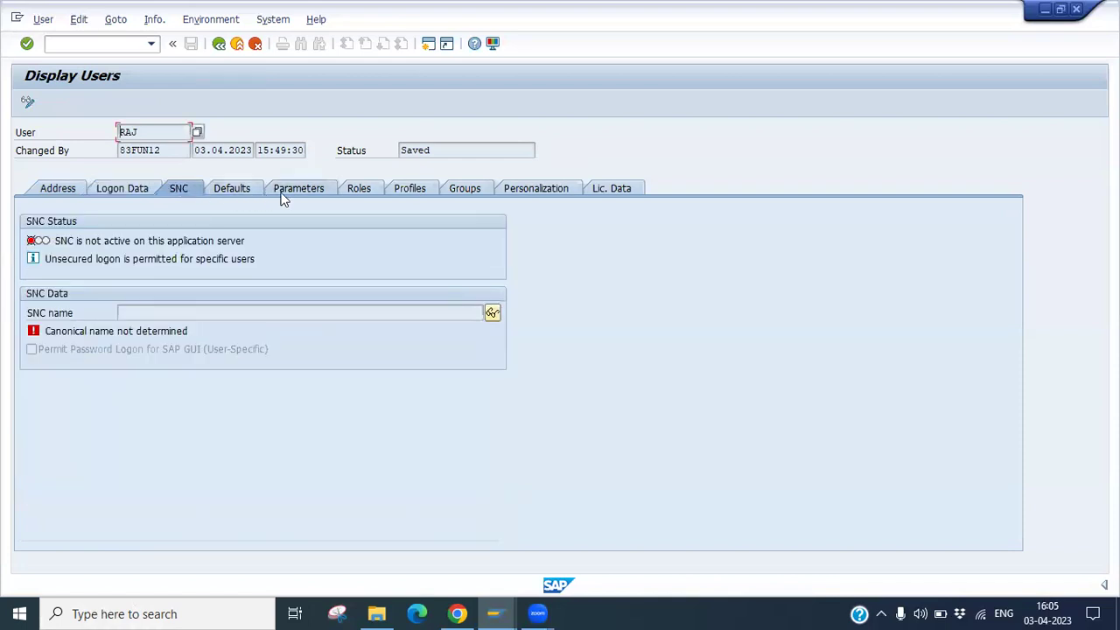
left_click(356, 191)
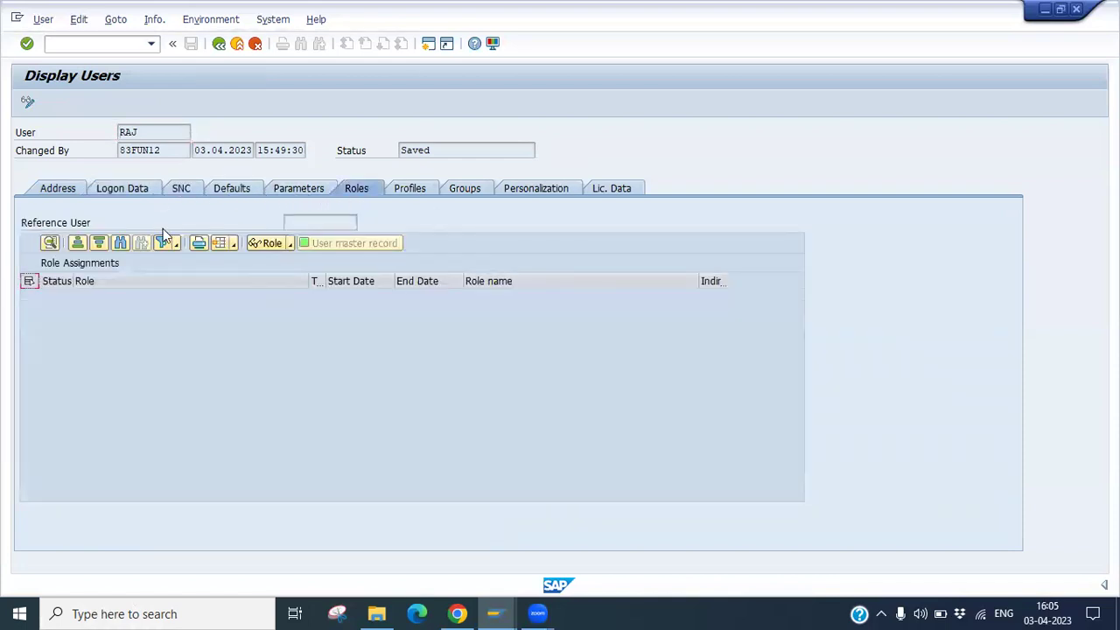
left_click(219, 43)
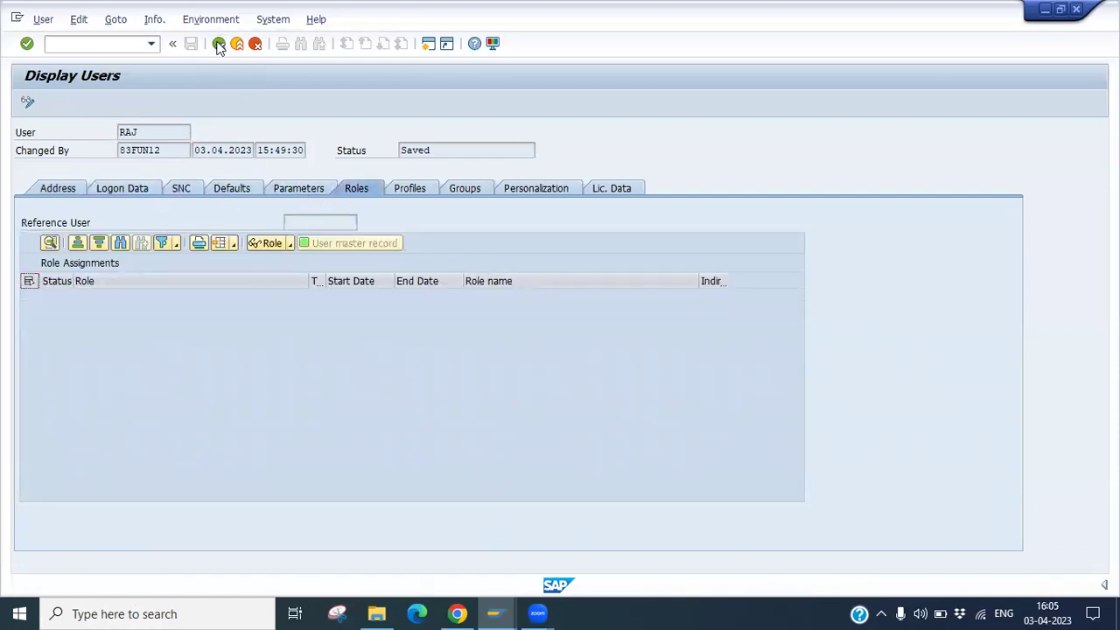